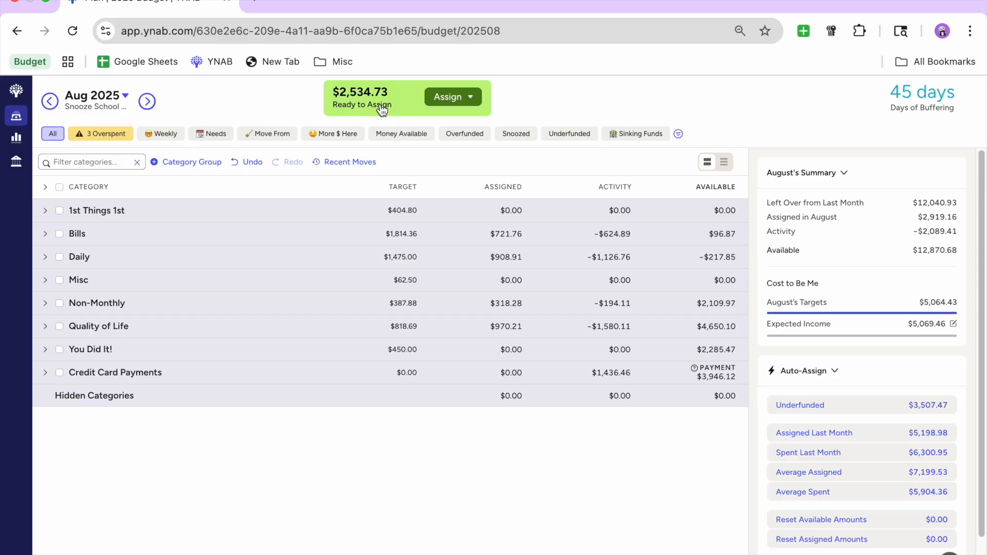
Check the overspent categories and return to the full category list with every group expanded
left_click(105, 134)
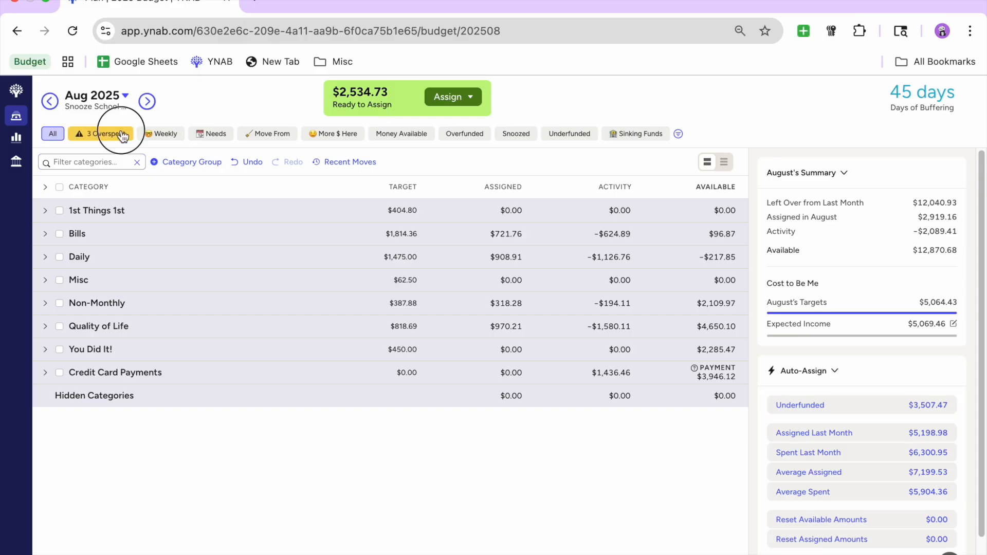
left_click(45, 211)
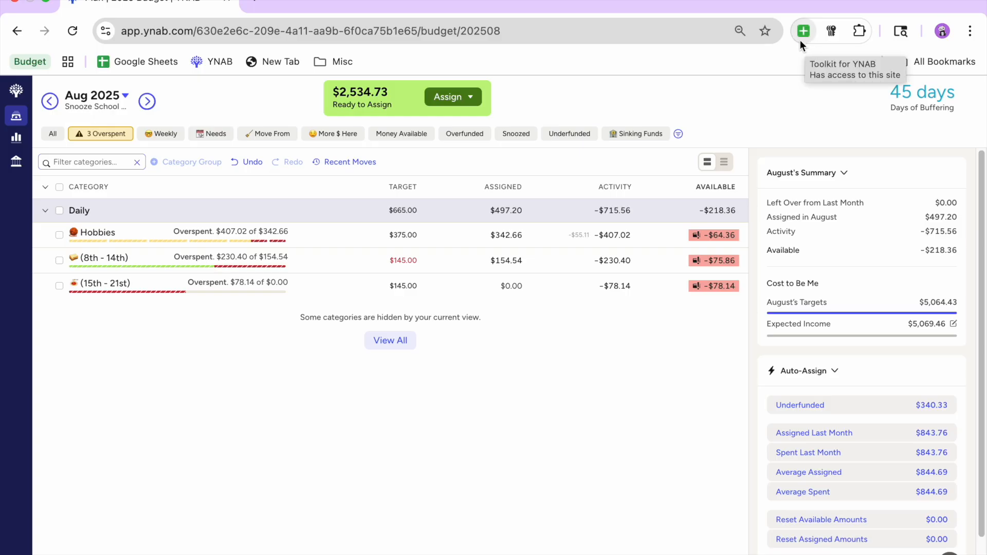
left_click(53, 135)
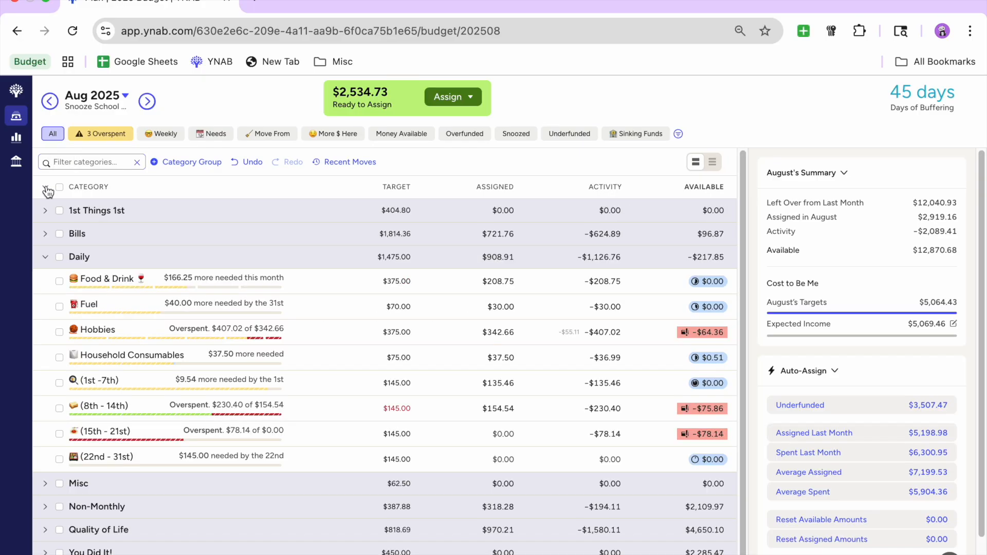
left_click(46, 188)
left_click(46, 188)
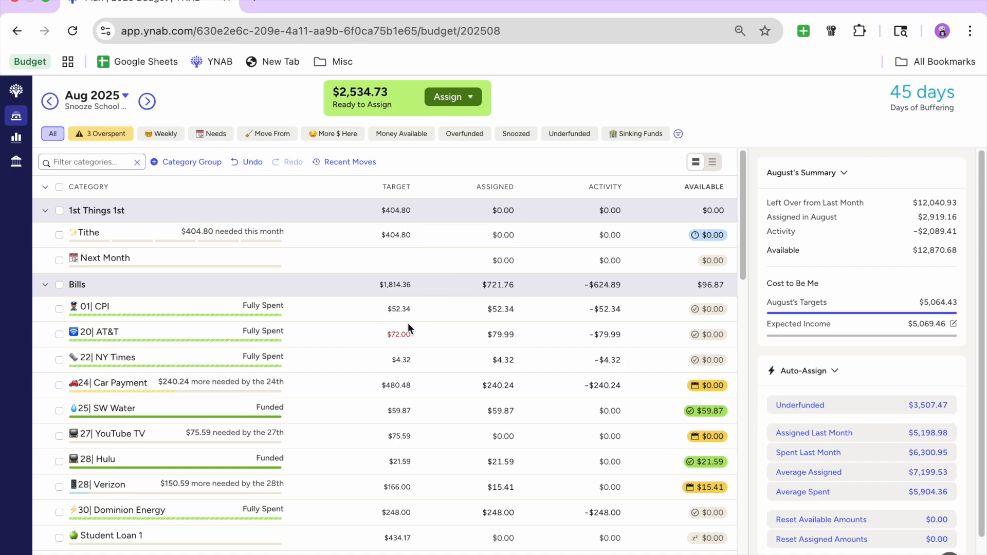
Fund half of the Tithe target with $202.40 and snooze its target for this month
left_click(450, 234)
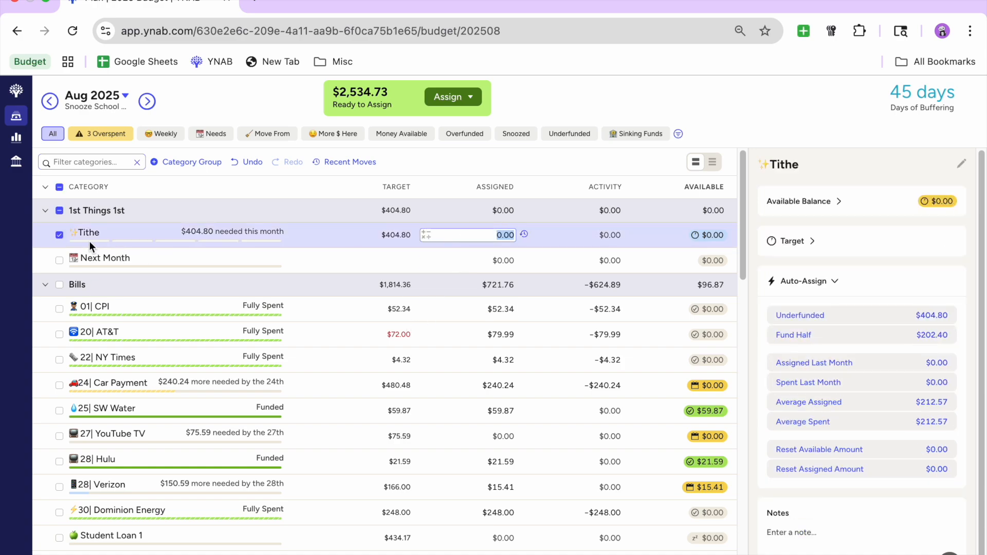
left_click(797, 335)
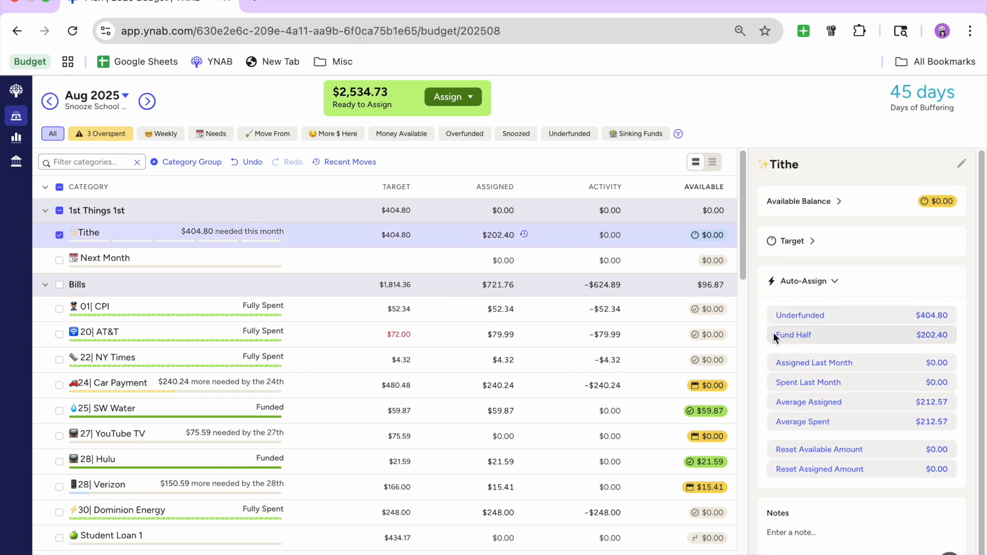
left_click(59, 235)
left_click(59, 236)
left_click(61, 235)
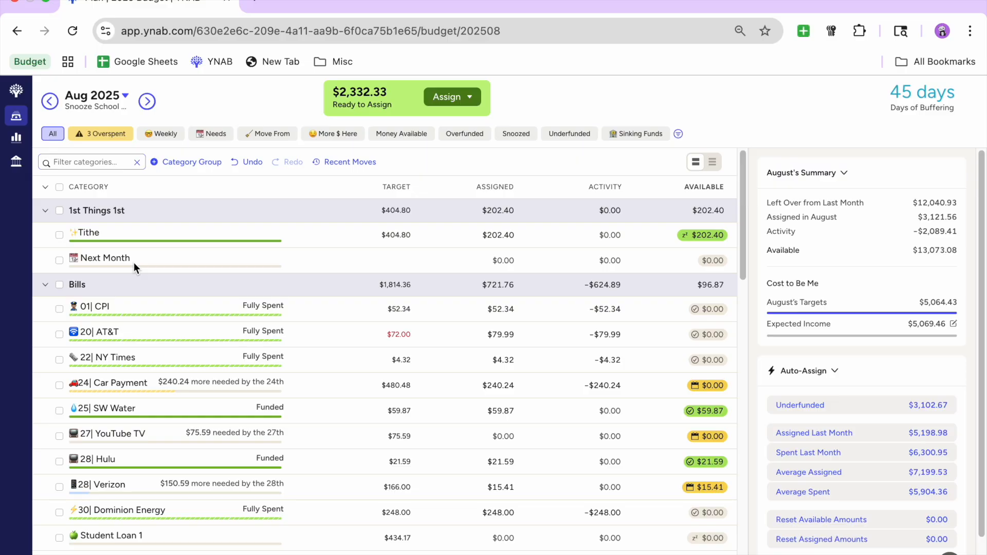
Hide the Next Month category in the 1st Things 1st group
left_click(107, 260)
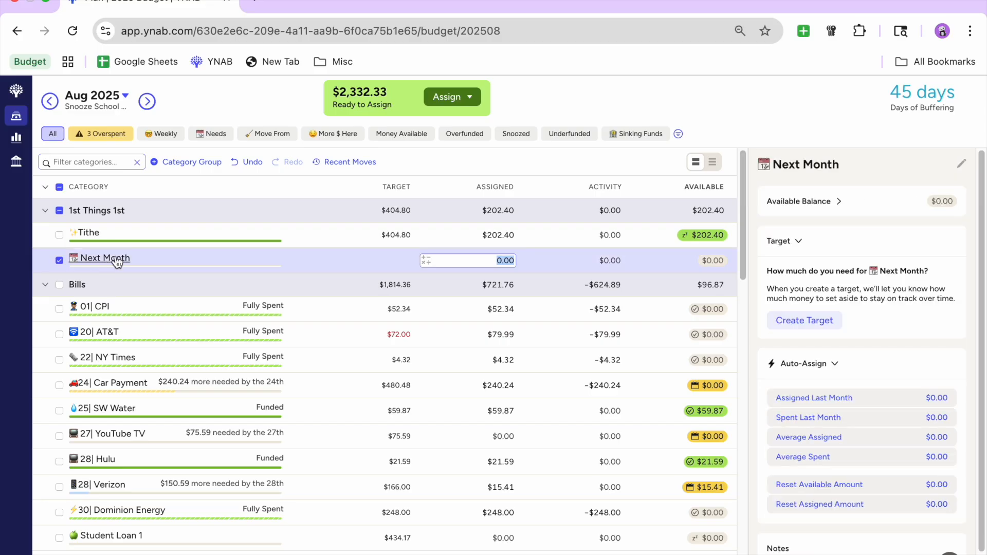
left_click(113, 260)
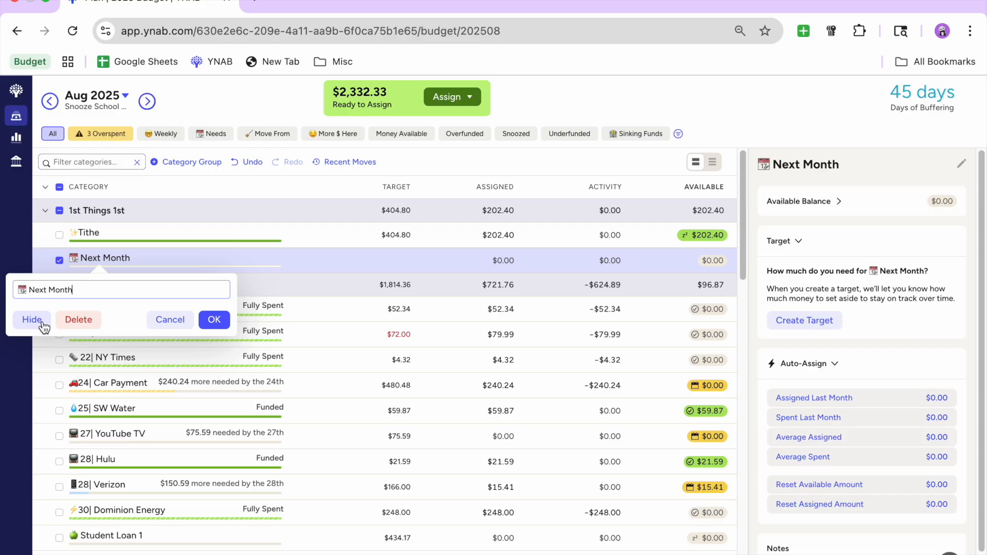
left_click(32, 319)
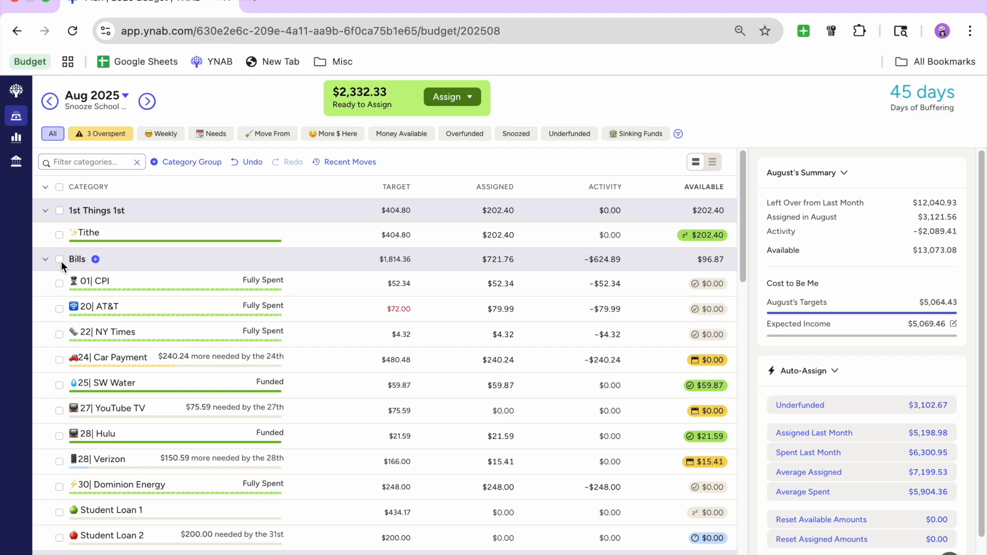
Auto-assign the underfunded amount to all Bills categories and collapse the Bills group
left_click(59, 260)
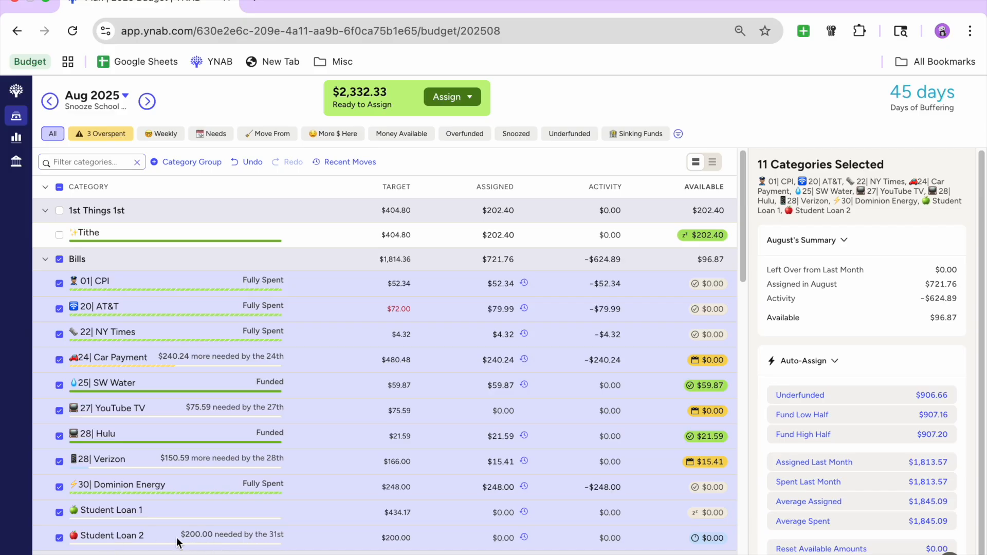
left_click(841, 401)
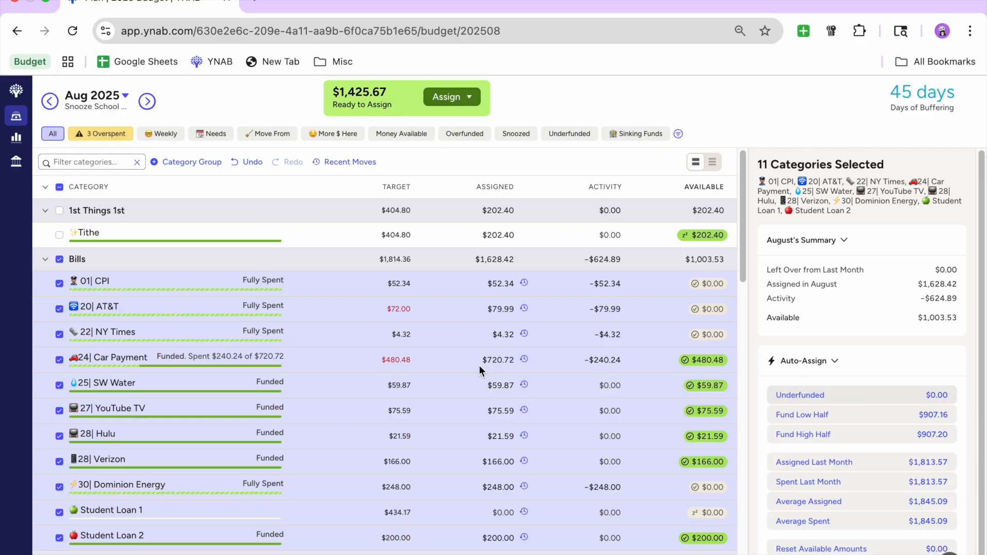
left_click(45, 259)
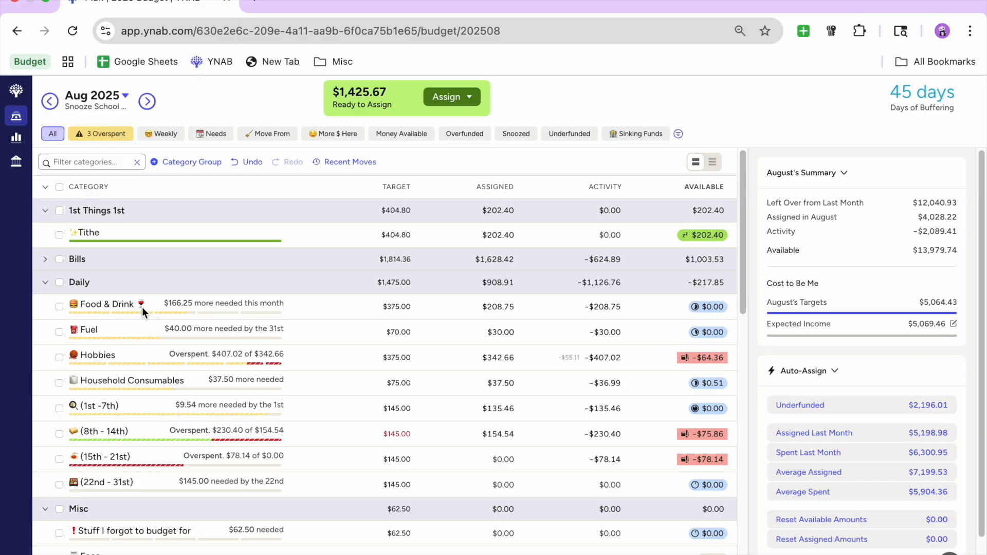
Auto-assign the underfunded amount to all categories in the Daily group
left_click(60, 283)
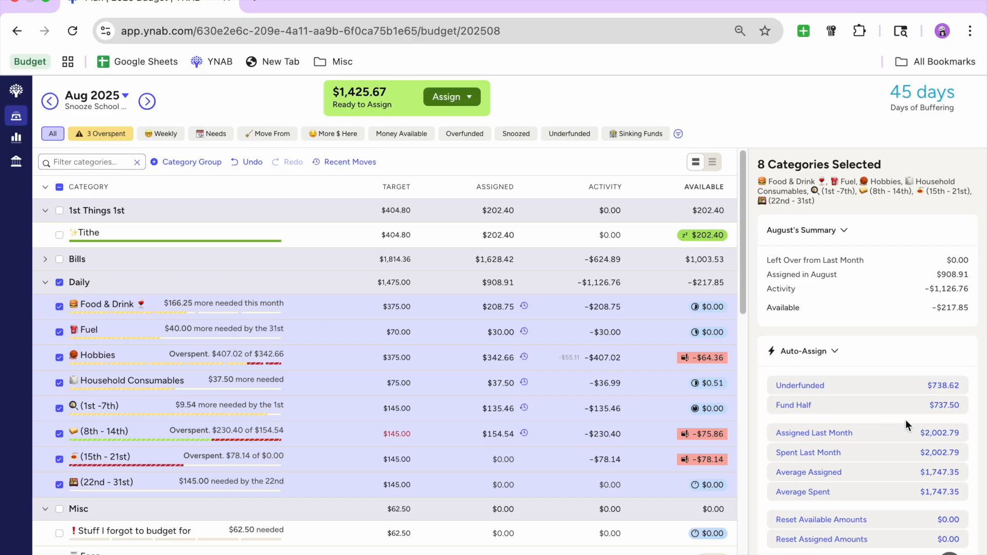
left_click(822, 387)
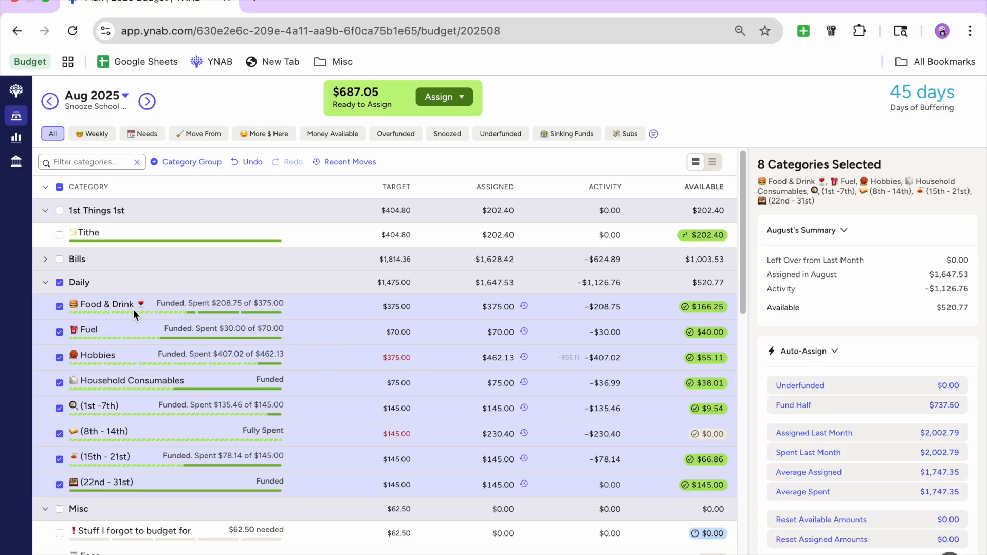
left_click(59, 306)
left_click(59, 332)
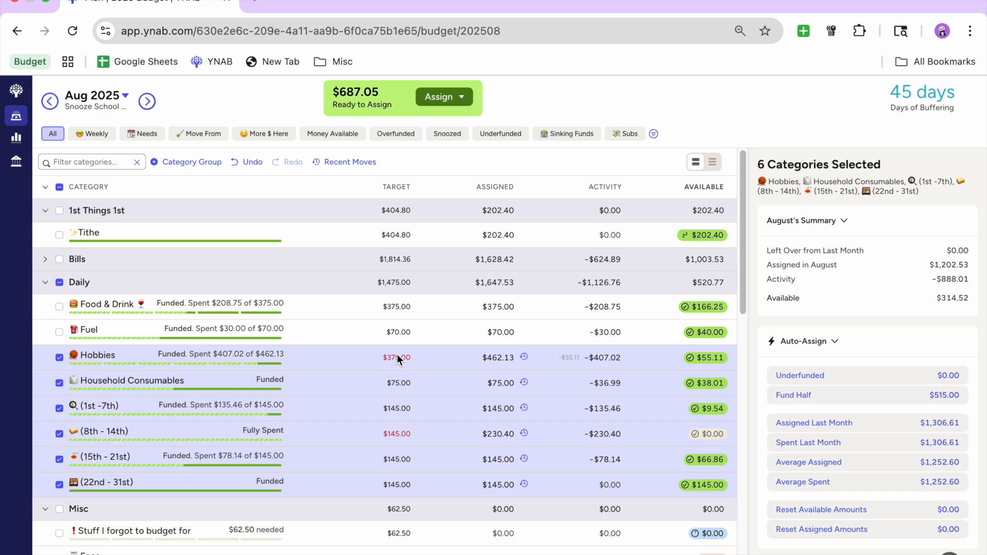
Try subtracting 55.11 from the amount assigned to Hobbies, and undo that change
left_click(506, 358)
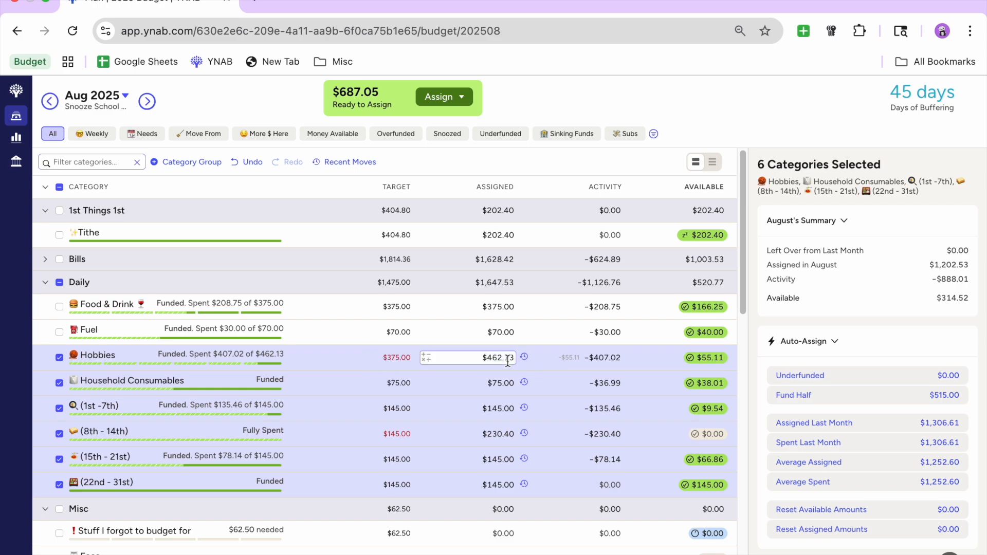
left_click(507, 360)
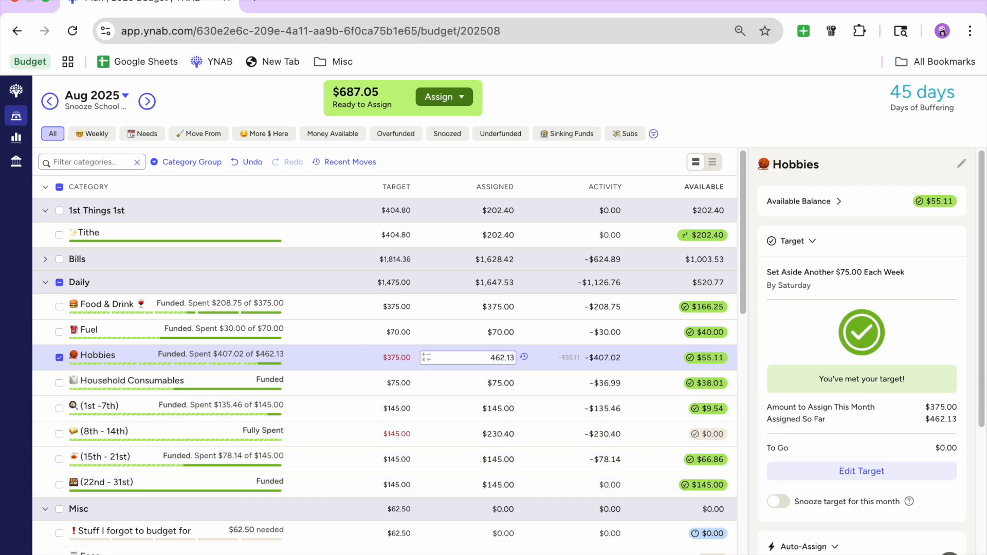
type("-55.11=")
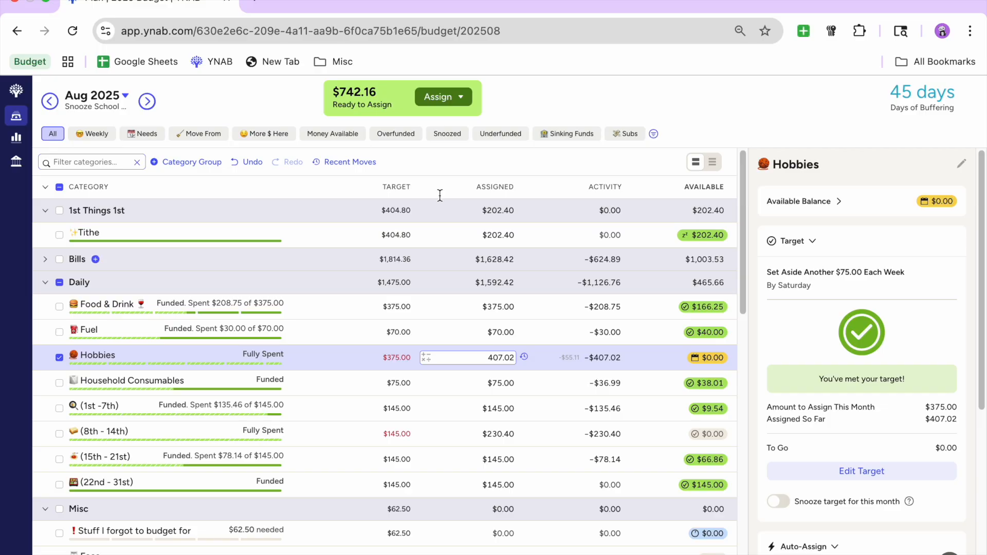
left_click(248, 162)
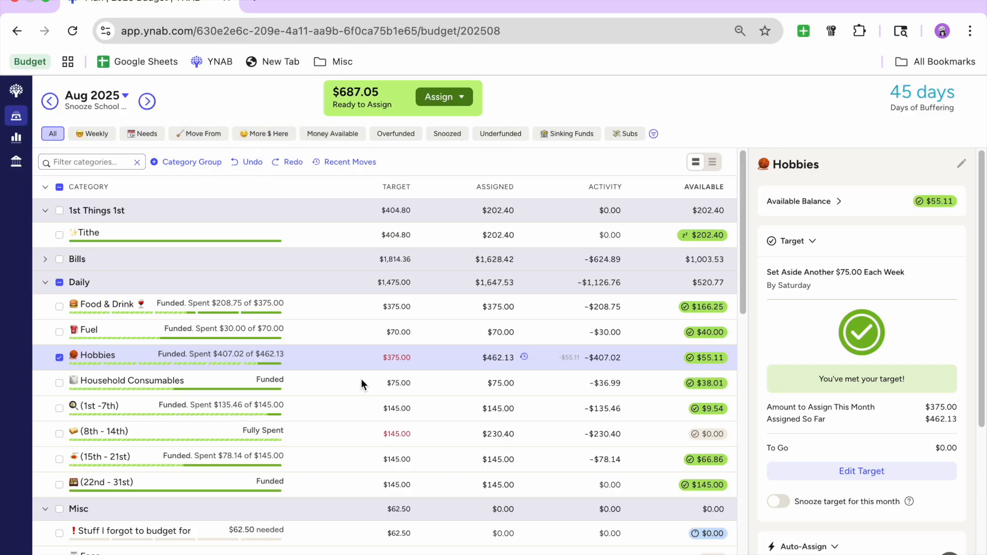
left_click(59, 357)
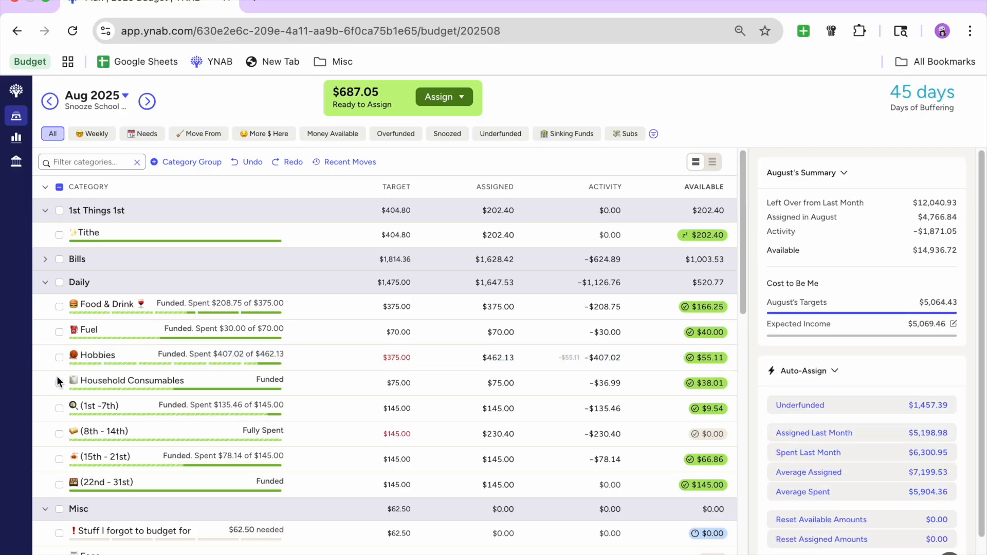
Snooze this month's target for the (1st -7th) category in the Daily group
left_click(59, 409)
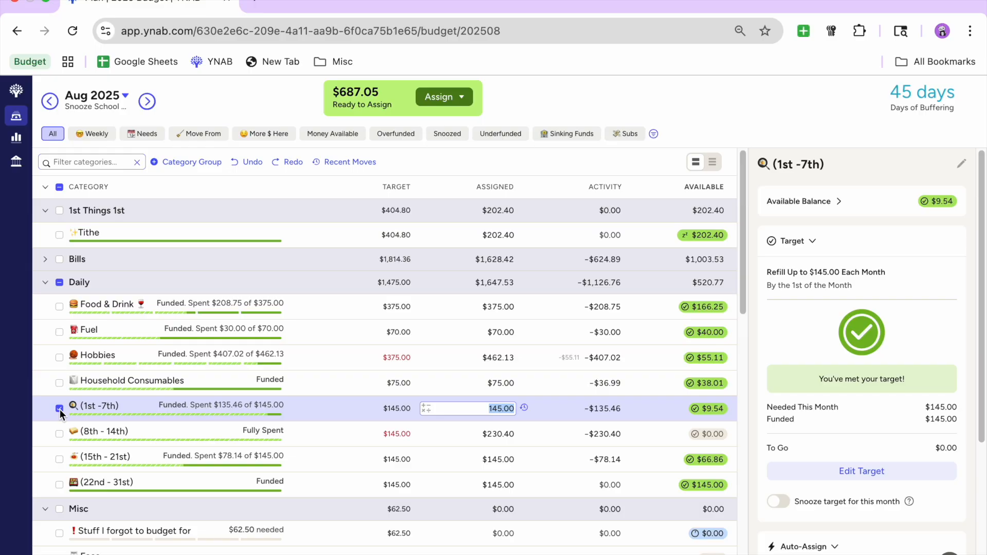
left_click(778, 501)
left_click(59, 409)
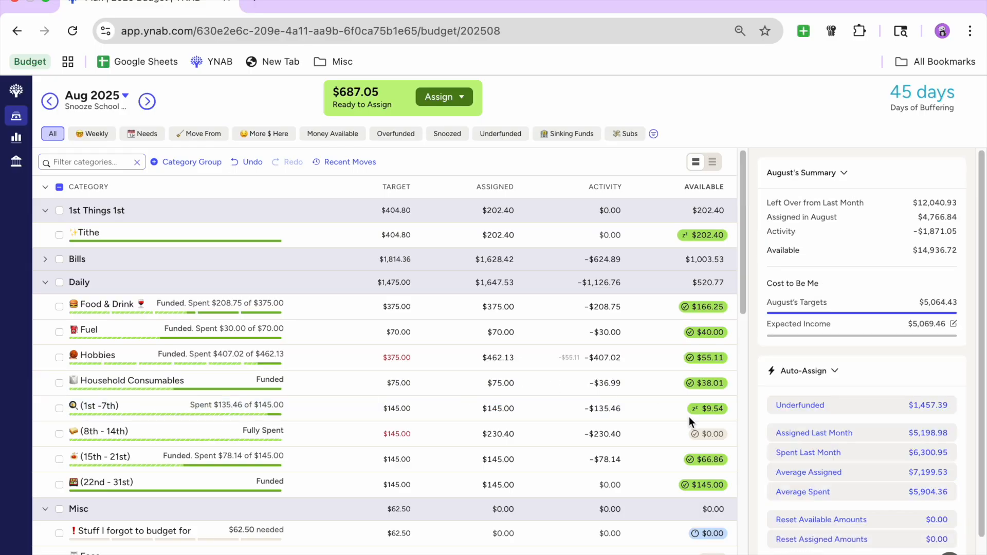
Move the available 9.54 from the (1st -7th) category to Inflow: Ready to Assign
left_click(712, 410)
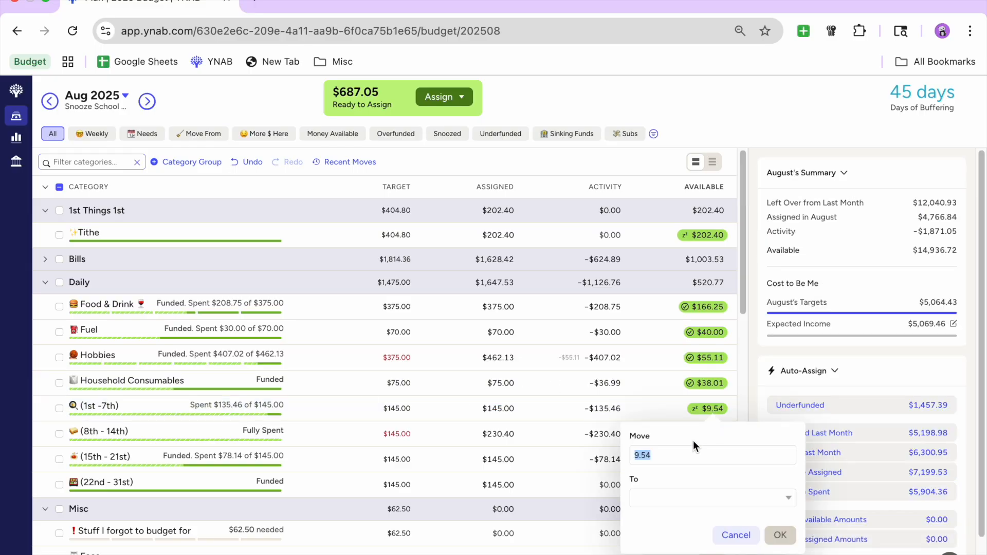
left_click(670, 499)
type("rea")
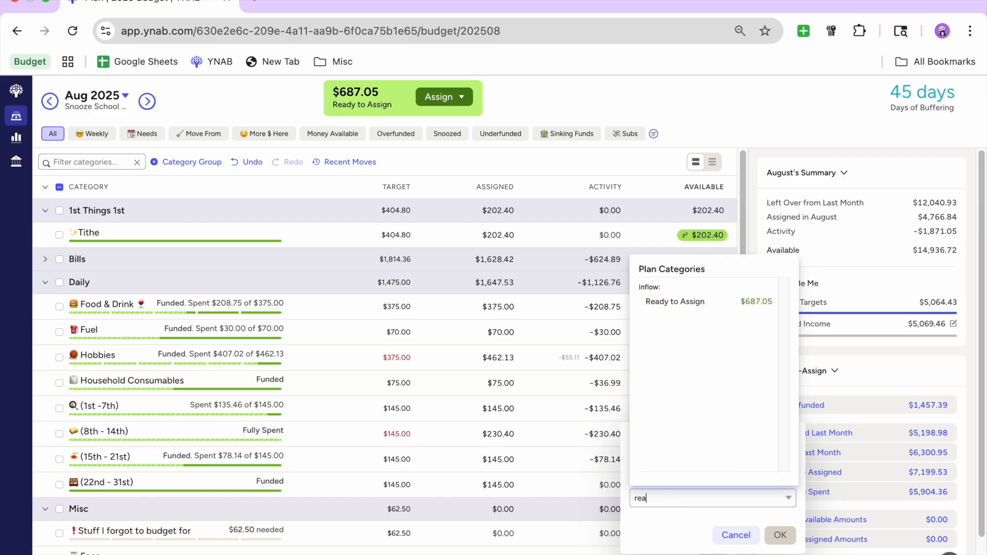
left_click(757, 301)
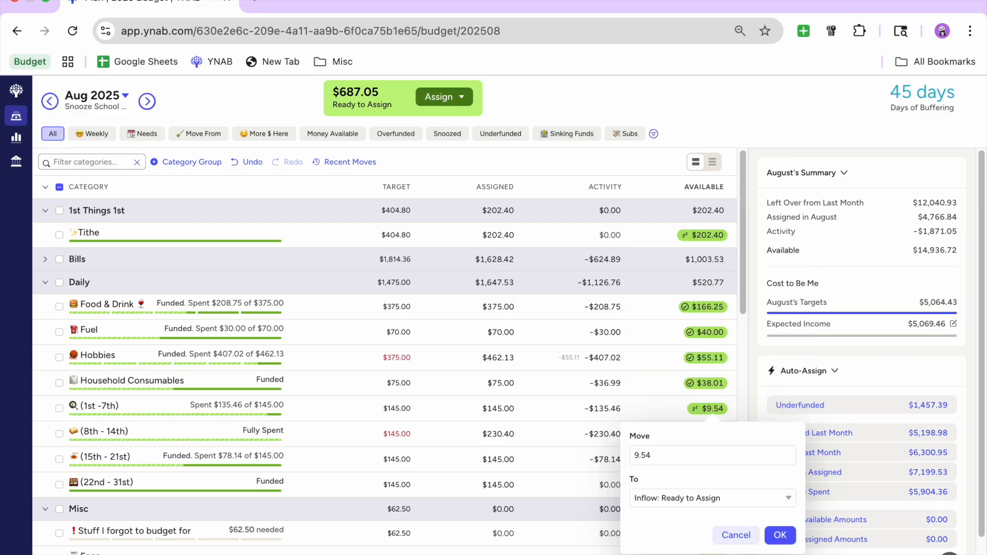
left_click(777, 535)
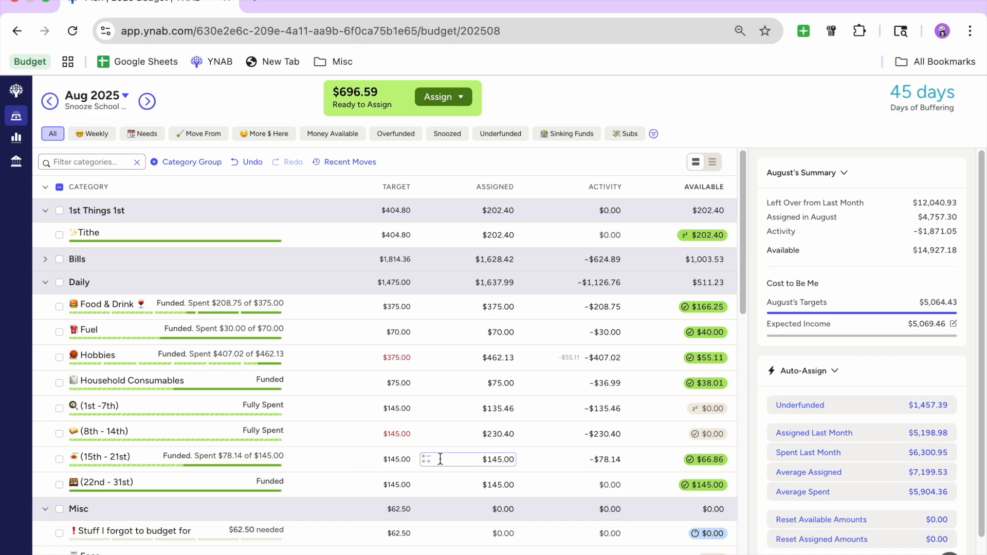
Review the activity transactions of the (8th - 14th) category
left_click(605, 435)
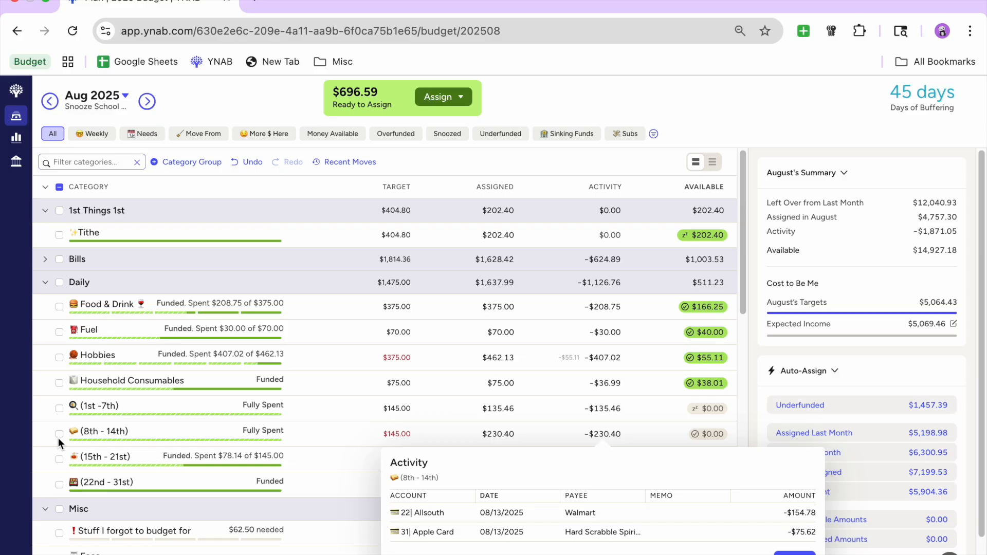
left_click(60, 451)
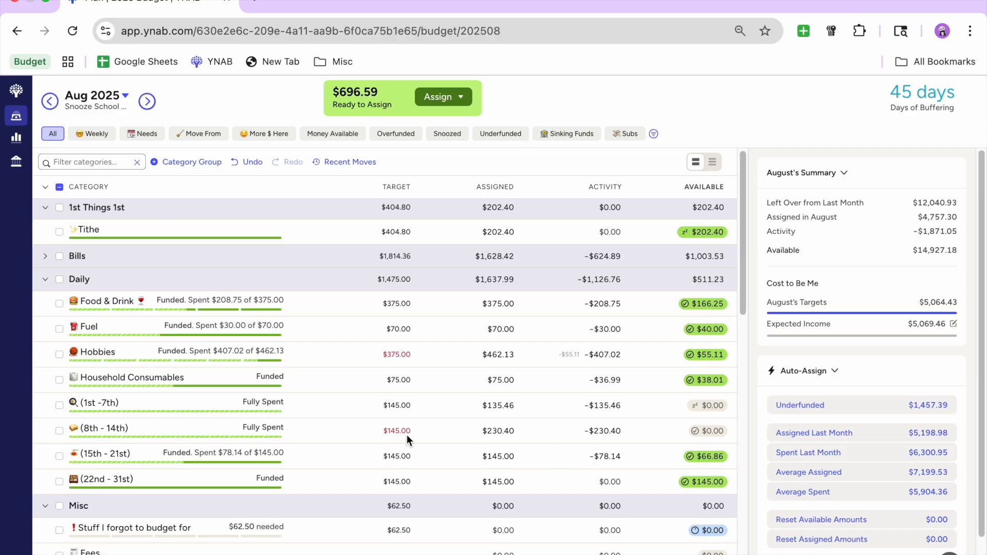
scroll(406, 435, "down", 2)
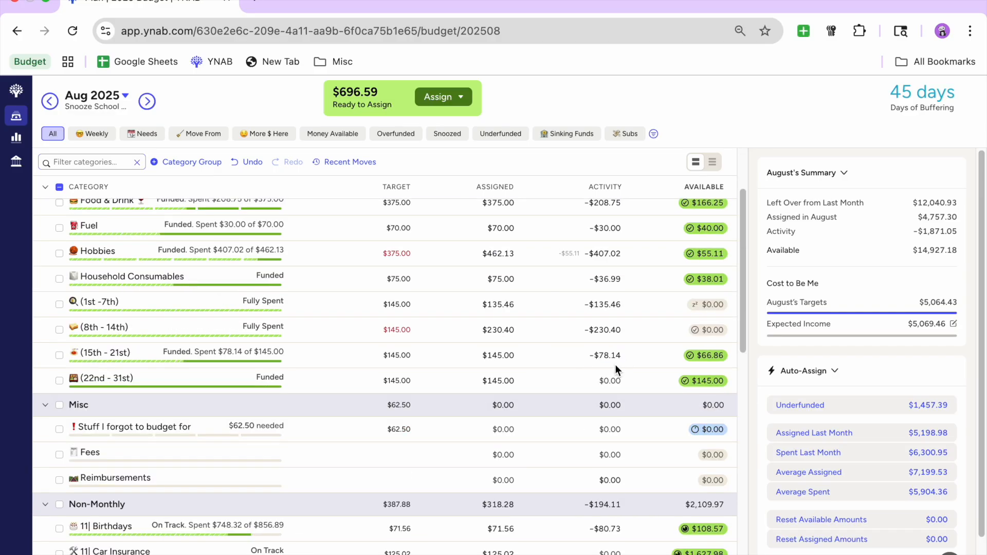
left_click(603, 331)
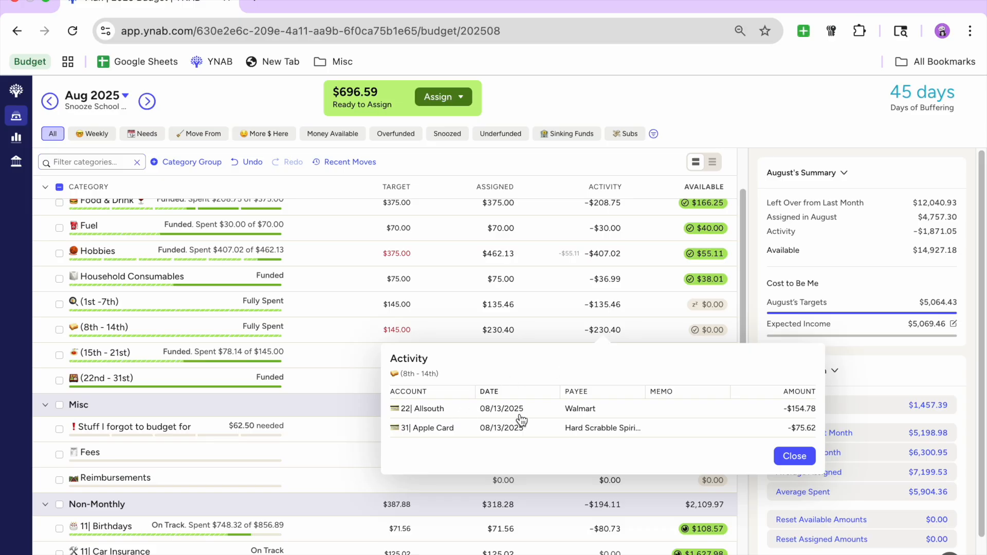
left_click(282, 401)
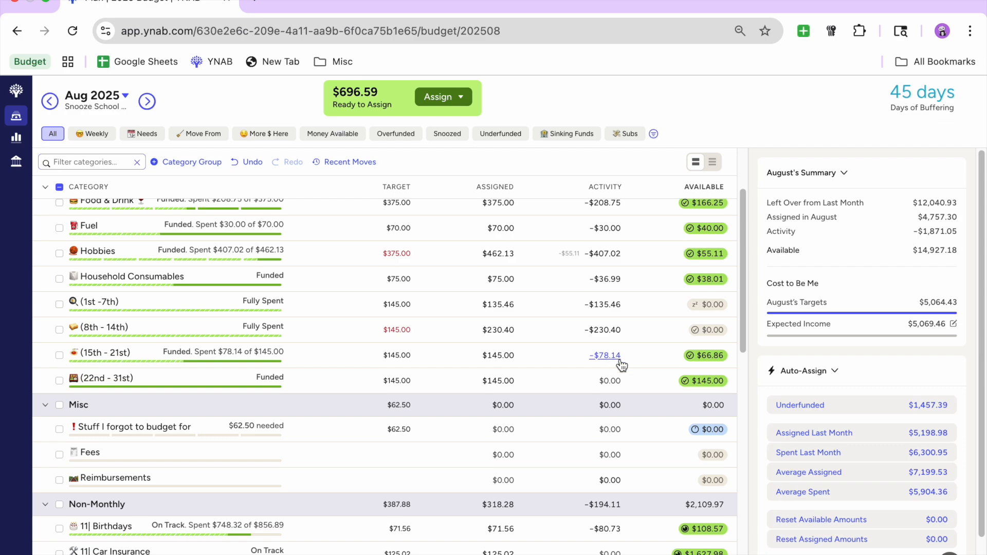
Collapse the Daily category group
scroll(206, 375, "up", 1)
scroll(204, 377, "up", 1)
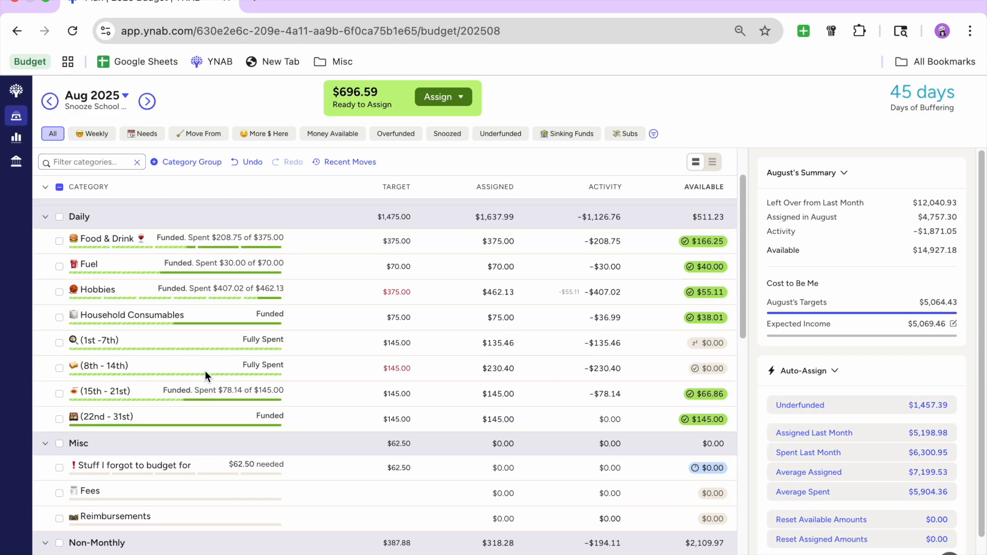
left_click(46, 224)
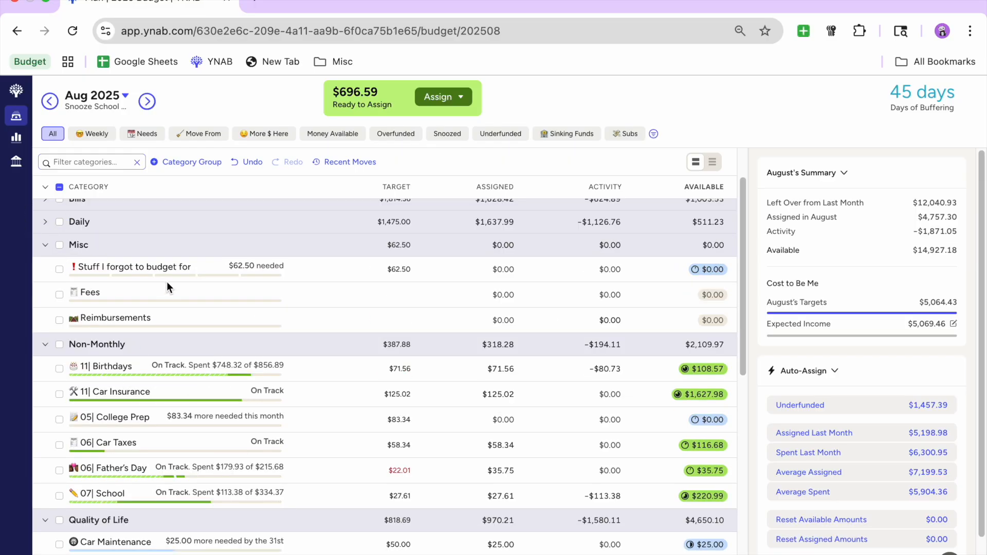
Fund half the target (31.25) of Stuff I forgot to budget for, snooze its target this month, and collapse the Misc group
left_click(60, 271)
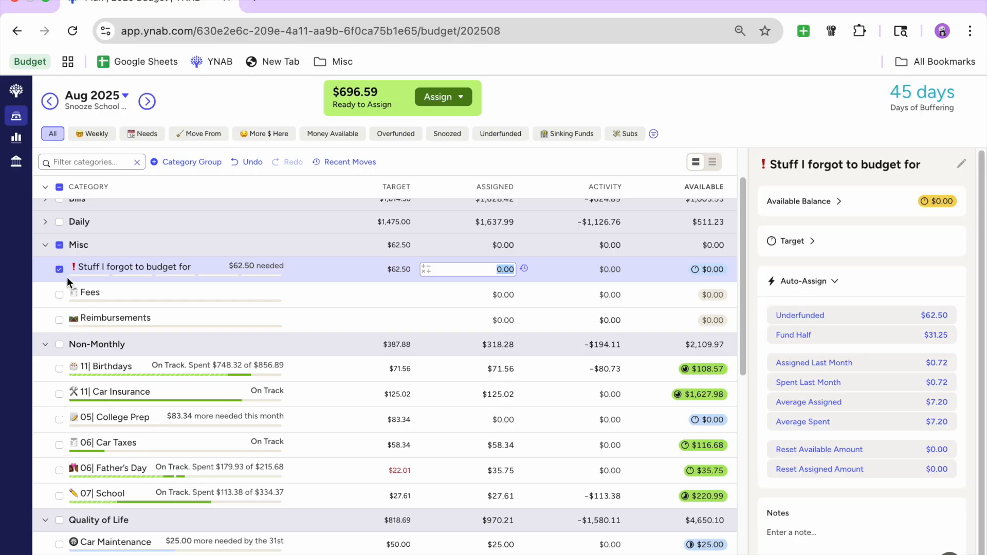
left_click(869, 335)
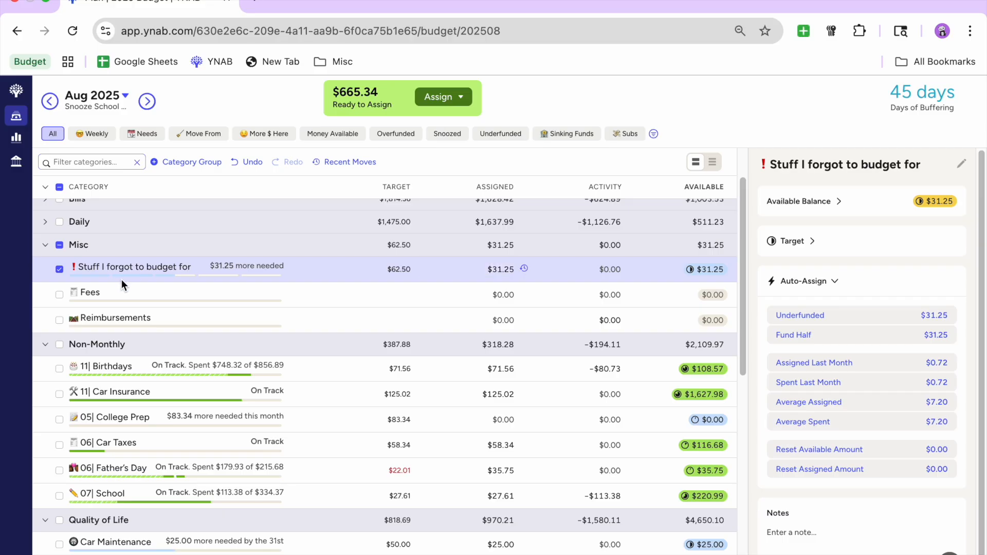
key("z")
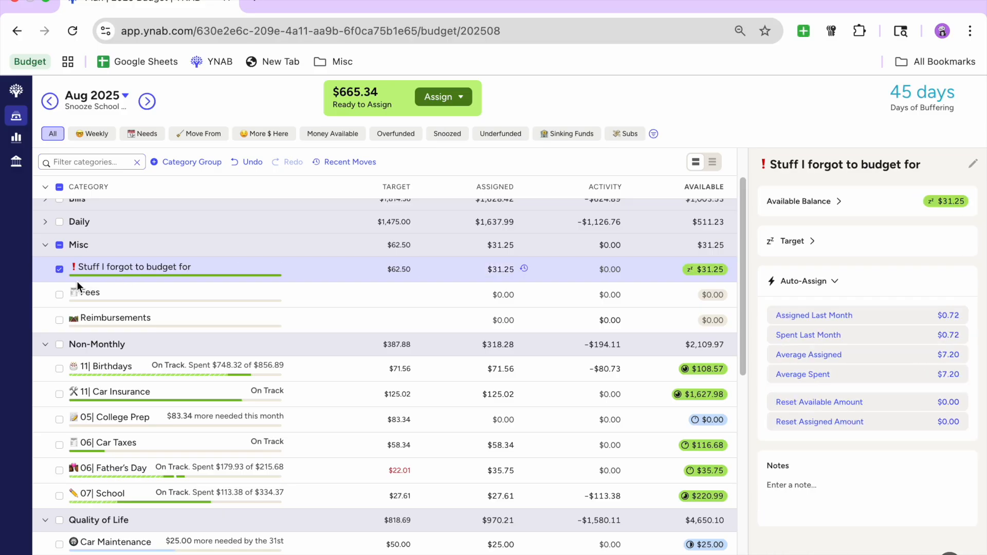
left_click(60, 269)
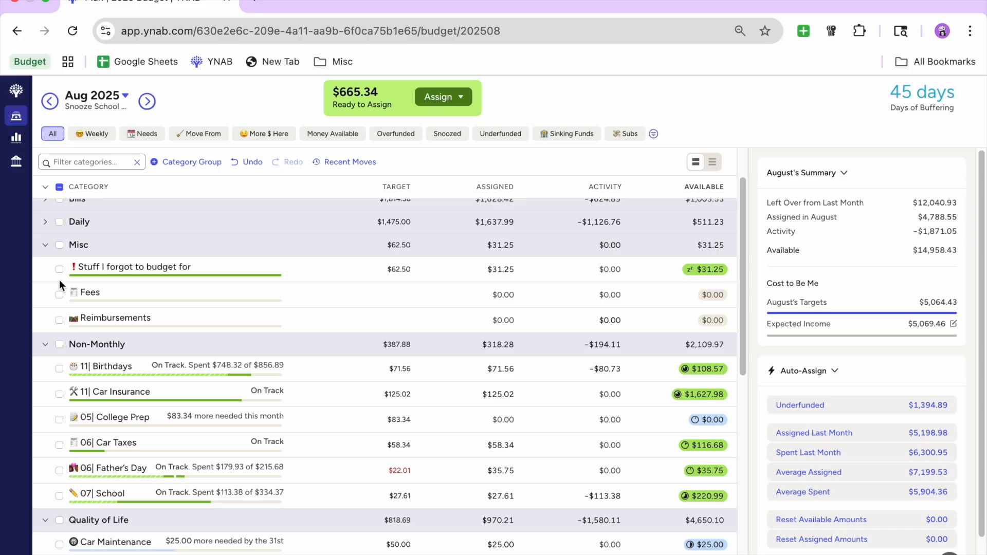
left_click(46, 246)
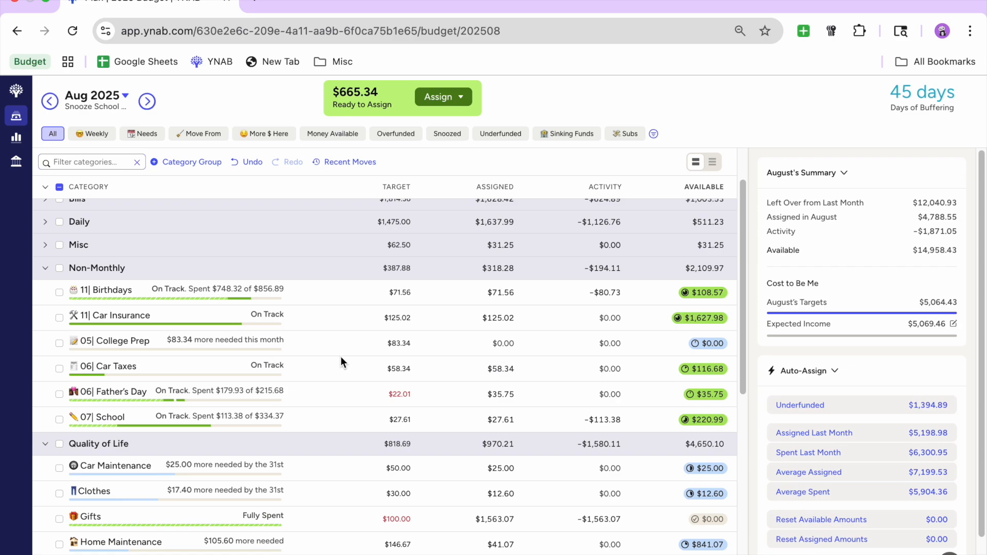
Assign the underfunded amounts, 213.00 in total, to Car Maintenance, Clothes, Home Maintenance, Kids and Maintenance in the Quality of Life group
scroll(341, 356, "down", 1)
scroll(340, 353, "down", 2)
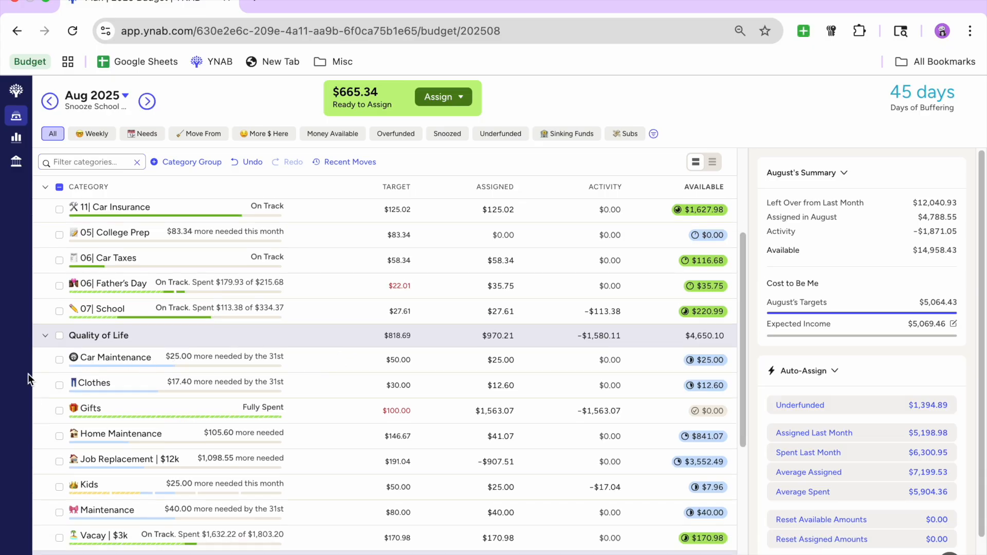
left_click(60, 359)
left_click(62, 385)
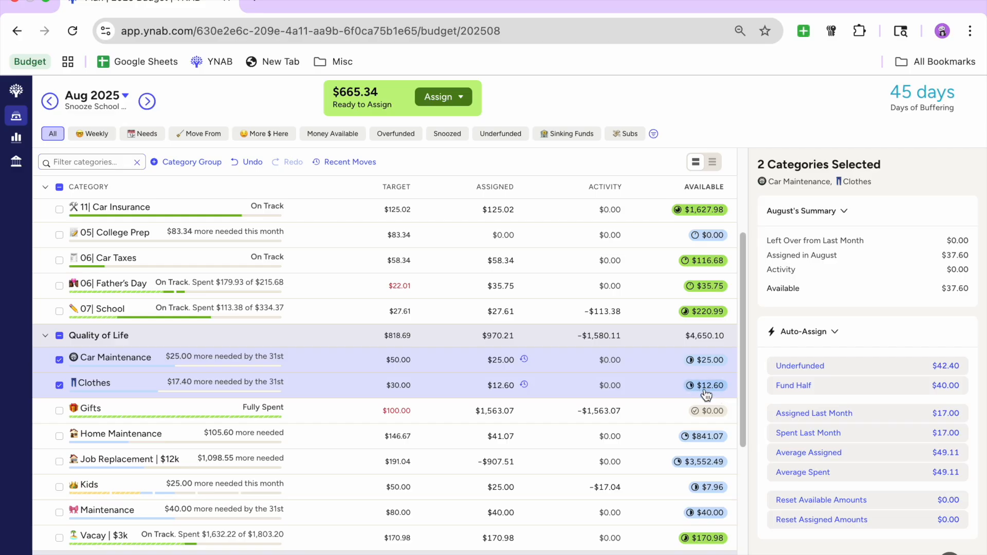
left_click(60, 436)
left_click(61, 514)
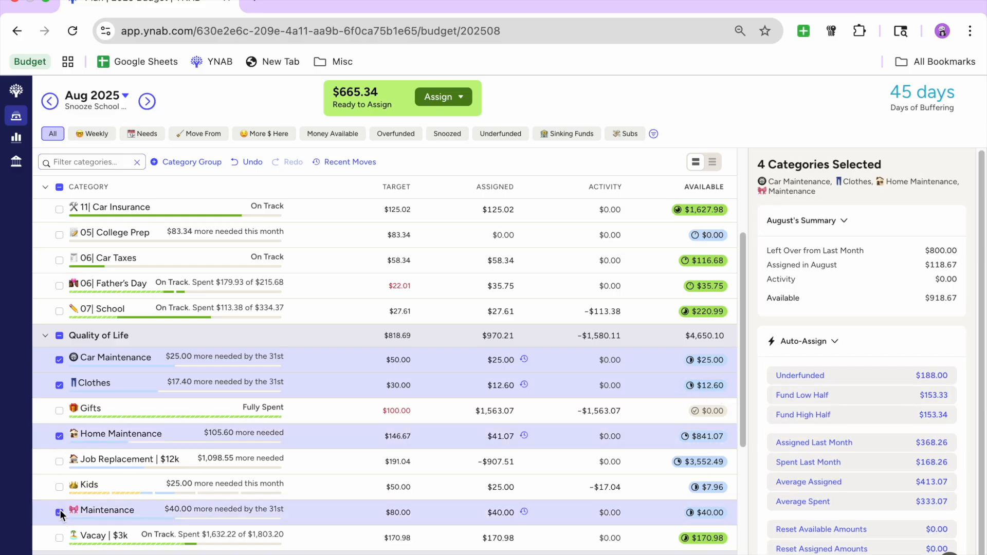
left_click(63, 489)
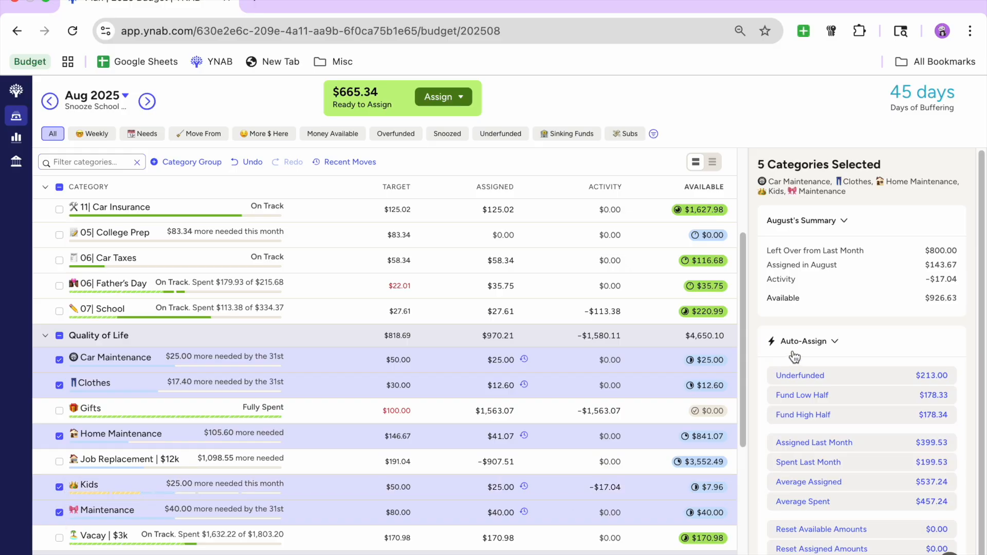
left_click(837, 385)
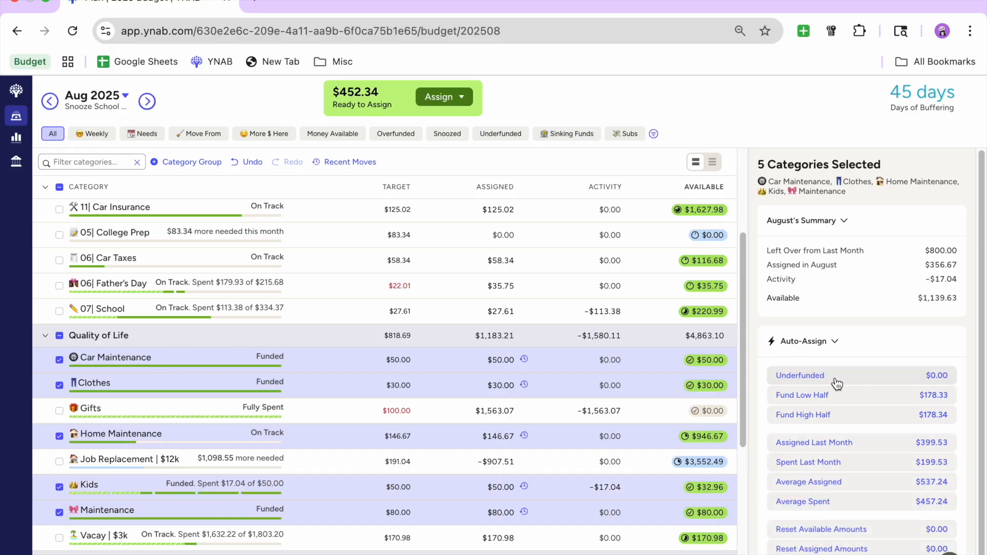
left_click(59, 336)
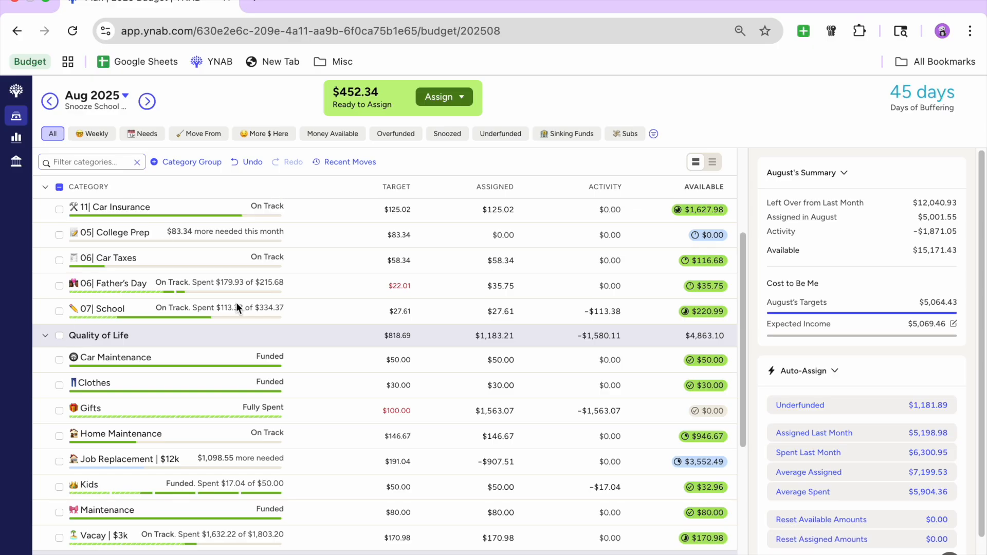
Collapse the You Did It! category group
scroll(64, 549, "down", 1)
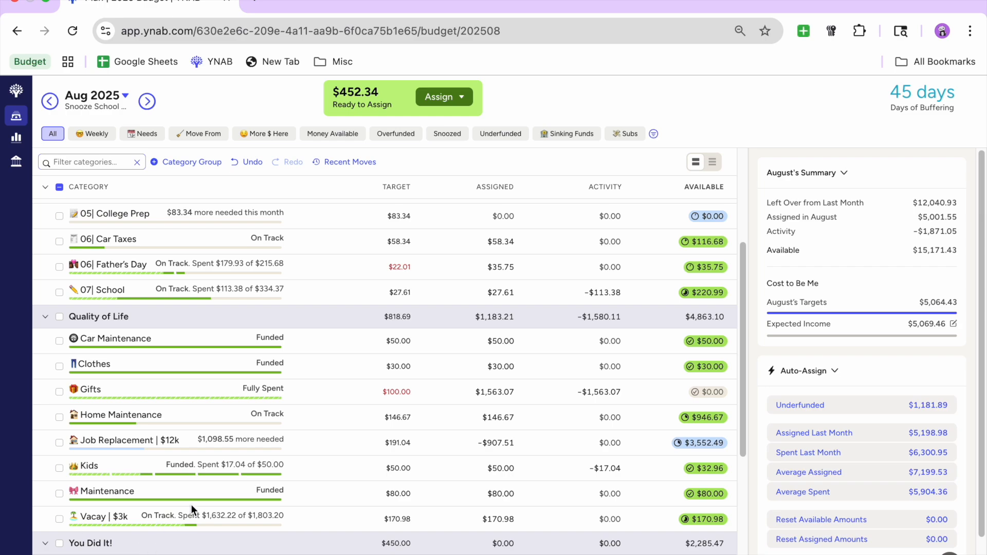
scroll(154, 520, "down", 5)
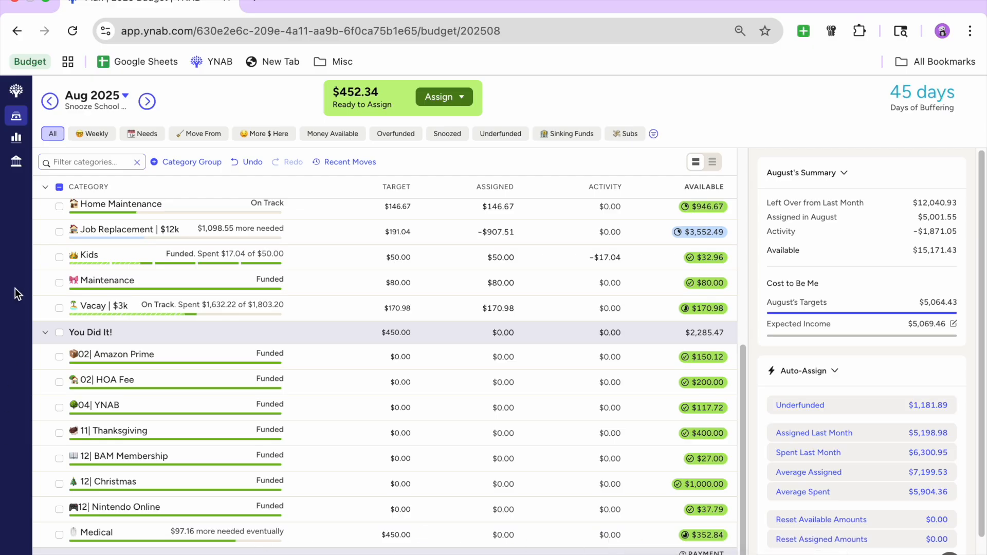
left_click(45, 333)
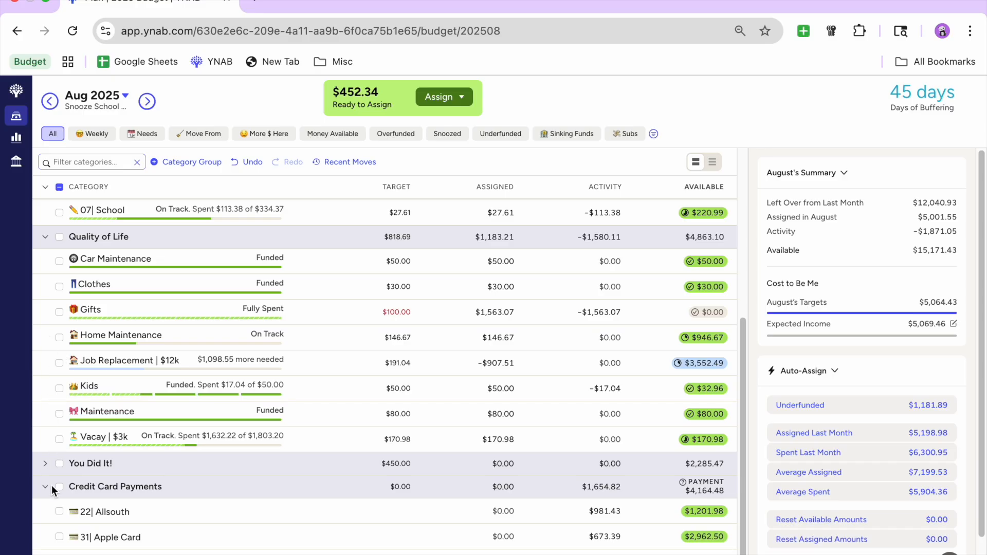
scroll(51, 484, "up", 2)
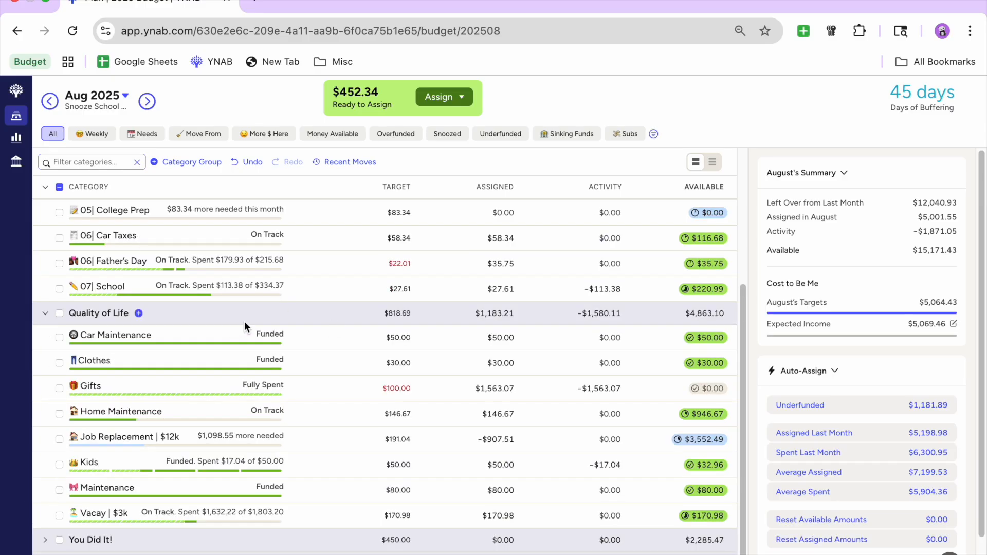
Show only the underfunded categories and assign the underfunded 83.34 to College Prep
left_click(500, 134)
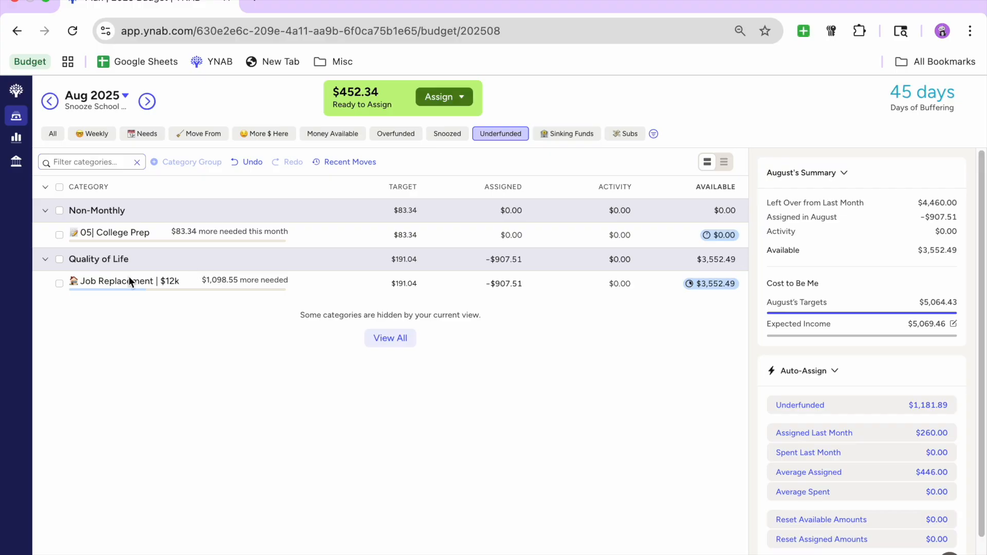
left_click(61, 241)
scroll(878, 338, "down", 2)
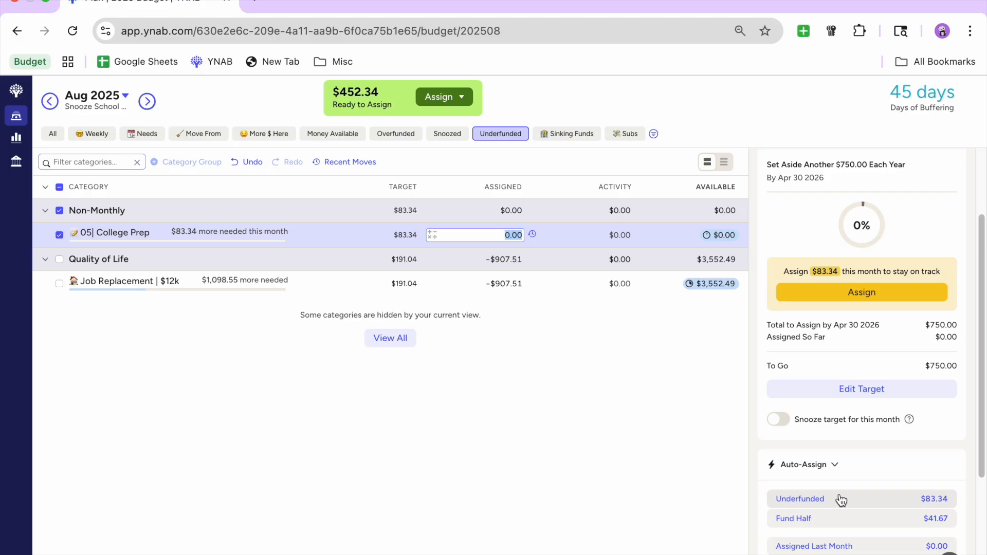
left_click(841, 498)
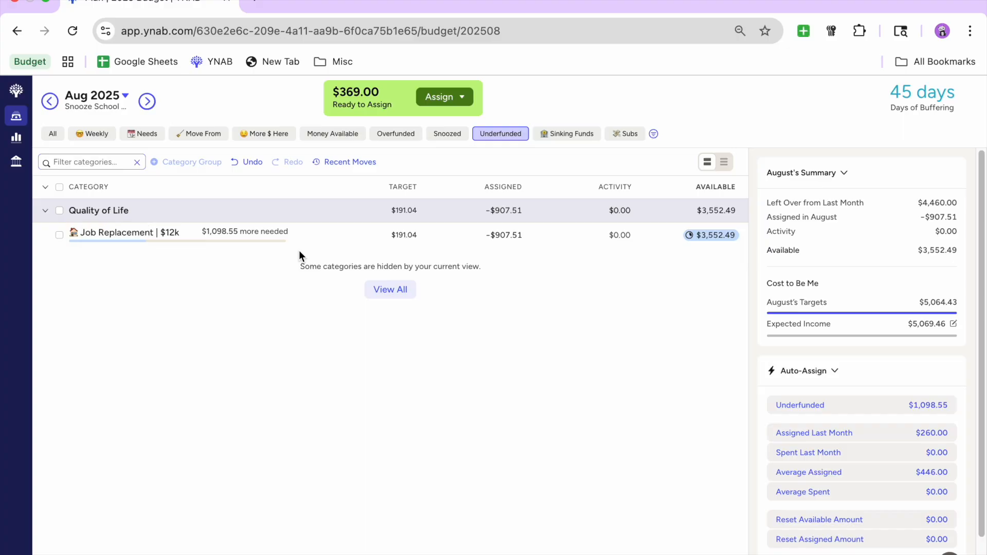
Review the snoozed categories, expanding the Bills, Daily and Misc groups
left_click(393, 137)
left_click(447, 136)
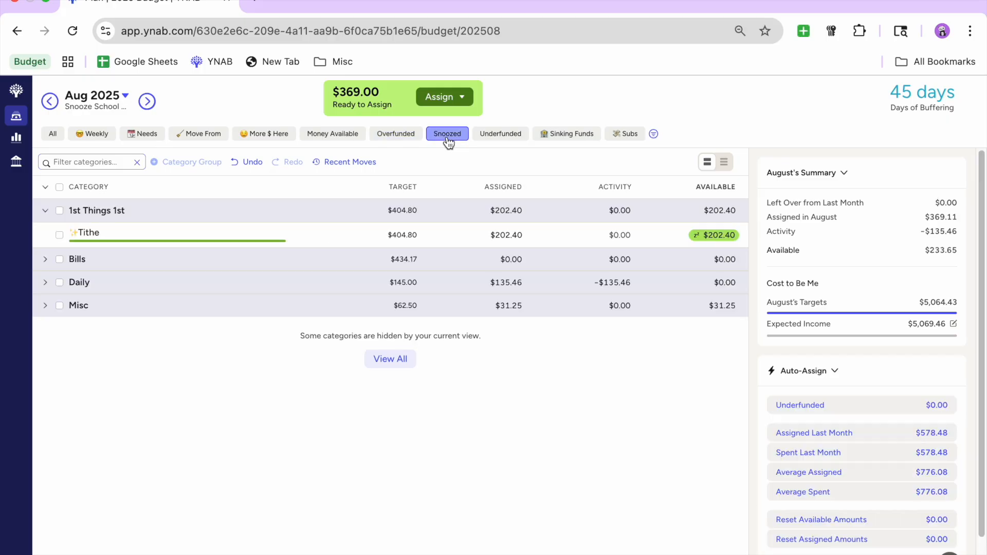
left_click(45, 260)
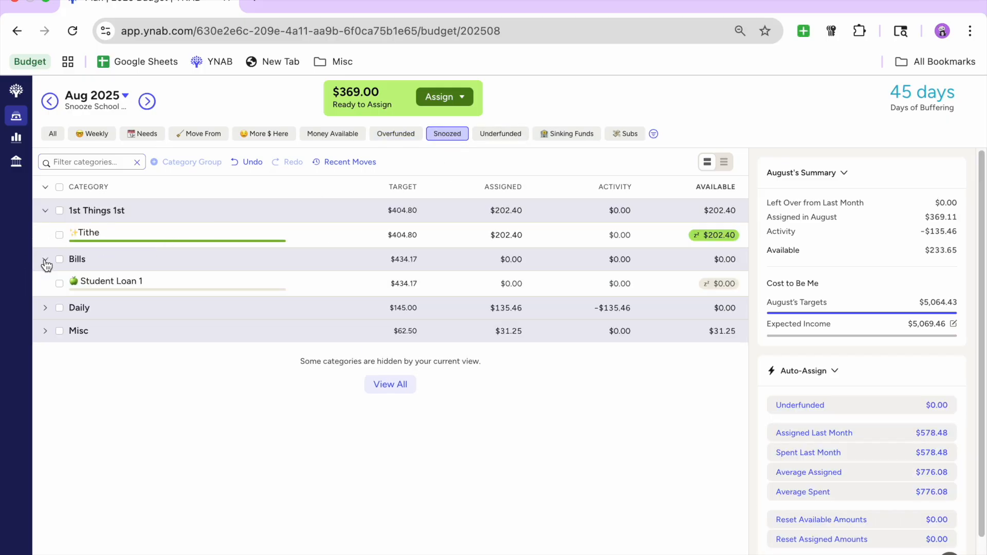
left_click(44, 309)
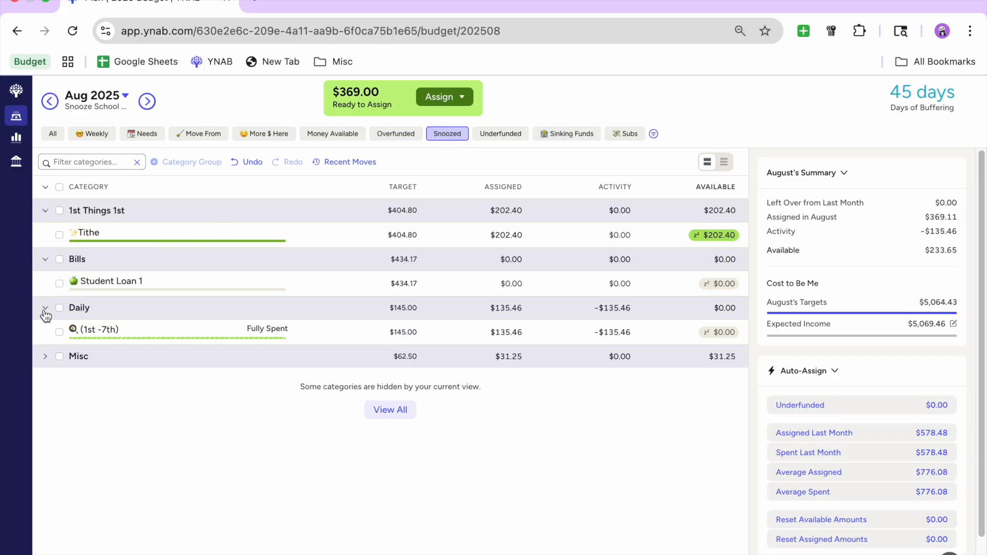
left_click(43, 357)
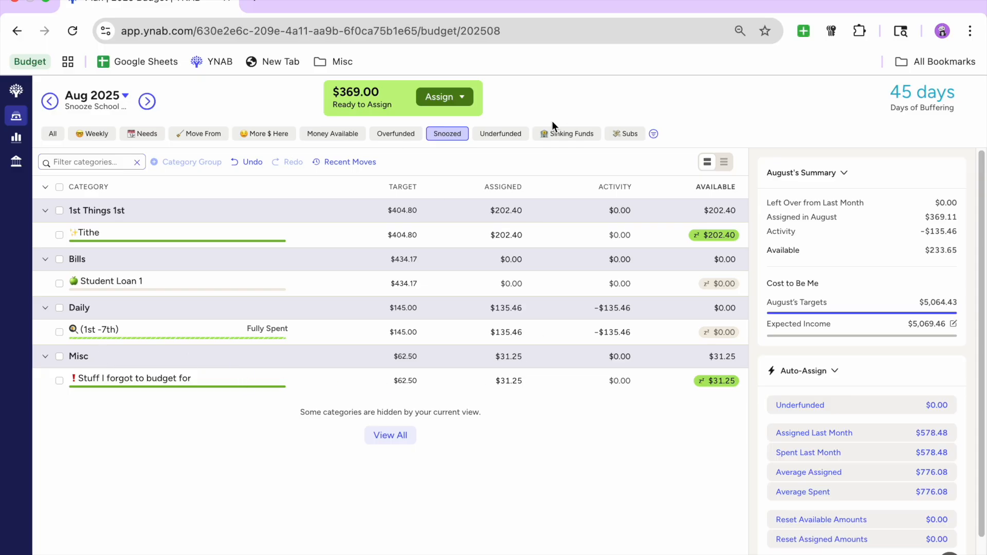
Return to the underfunded categories and add the remaining 369 to the amount assigned to Job Replacement
left_click(506, 136)
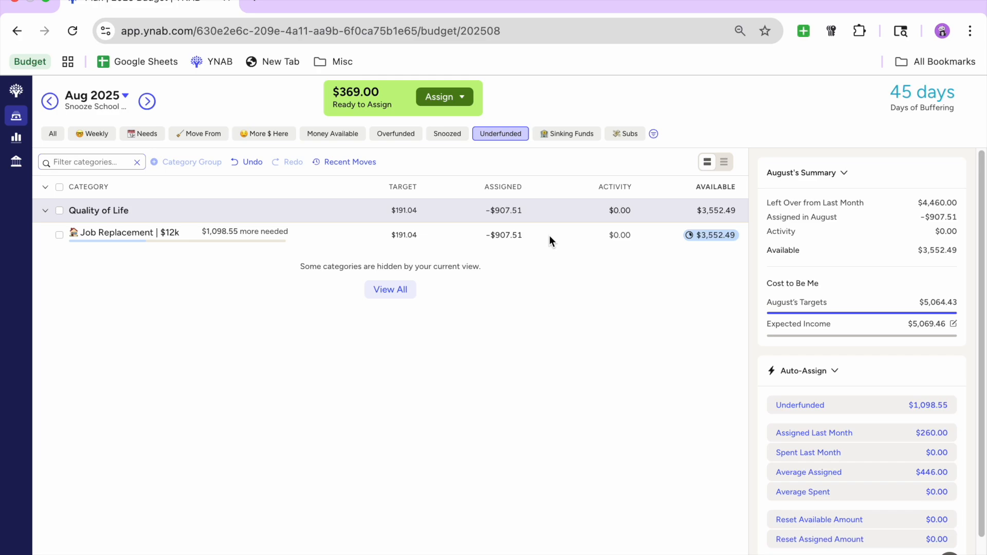
left_click(515, 237)
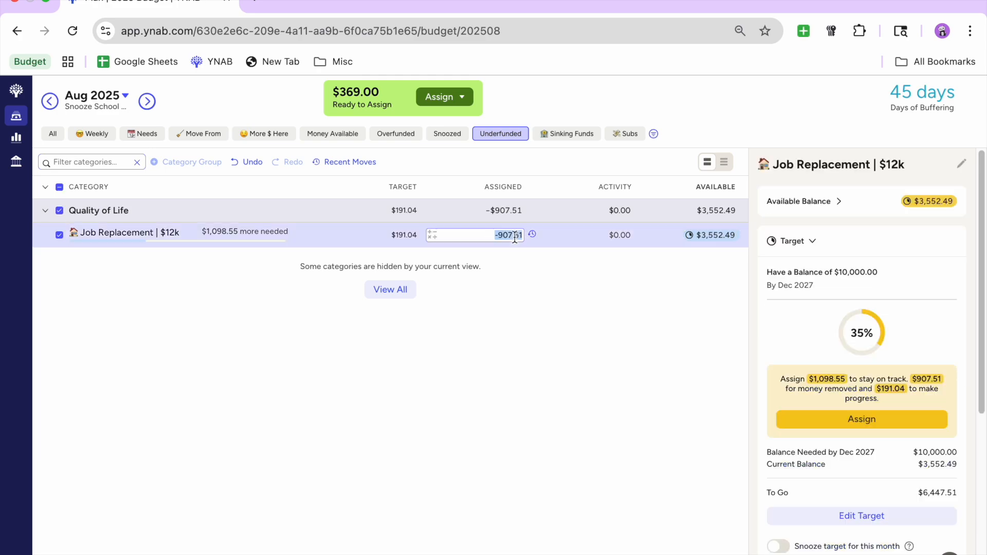
key("Right")
type("+369")
key("Return")
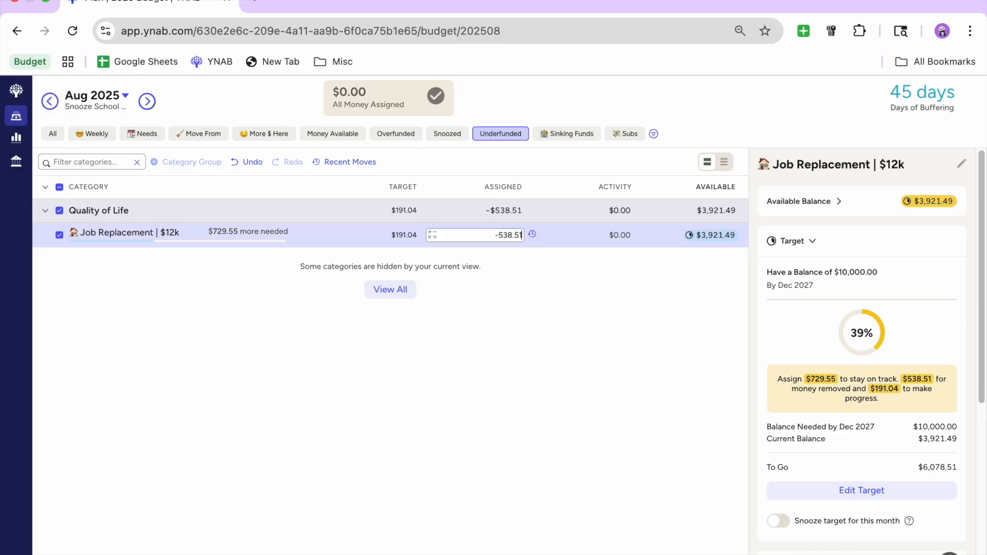
left_click(59, 236)
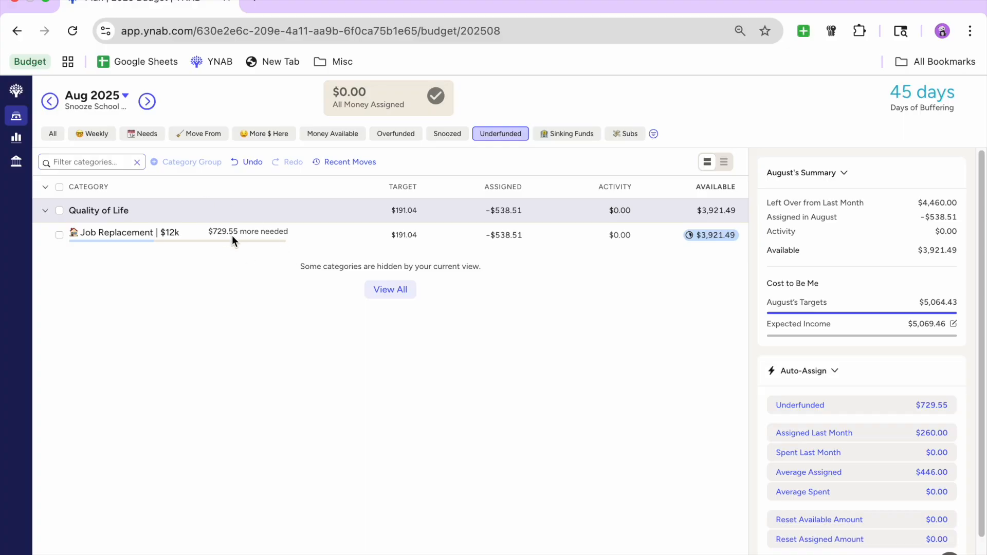
Snooze this month's target for Job Replacement, and switch back to the view of all categories
left_click(61, 234)
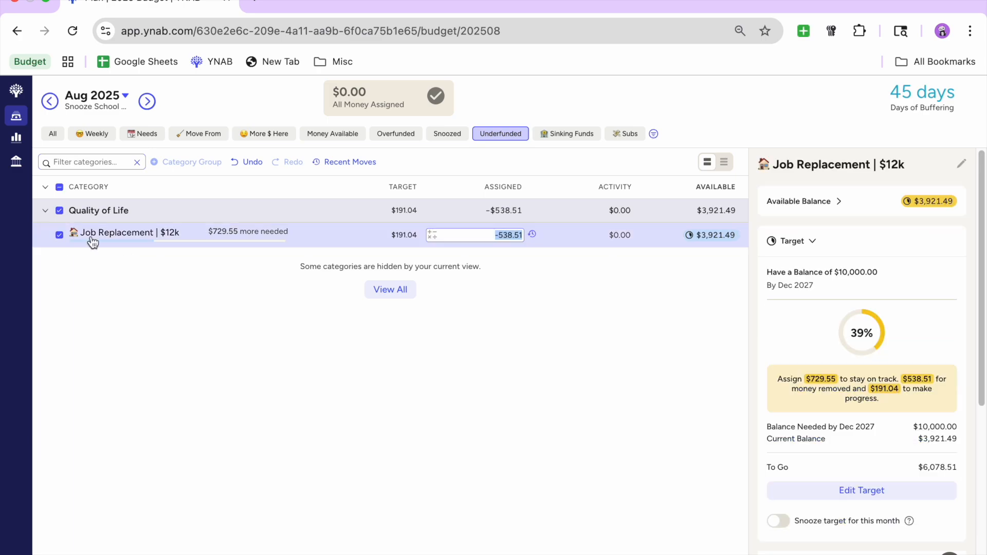
left_click(127, 252)
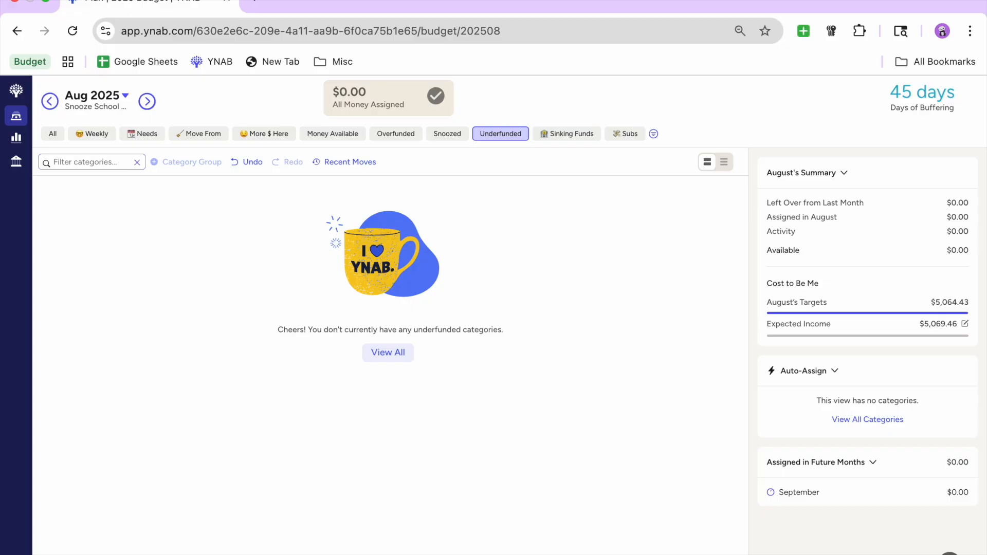
left_click(92, 134)
left_click(52, 134)
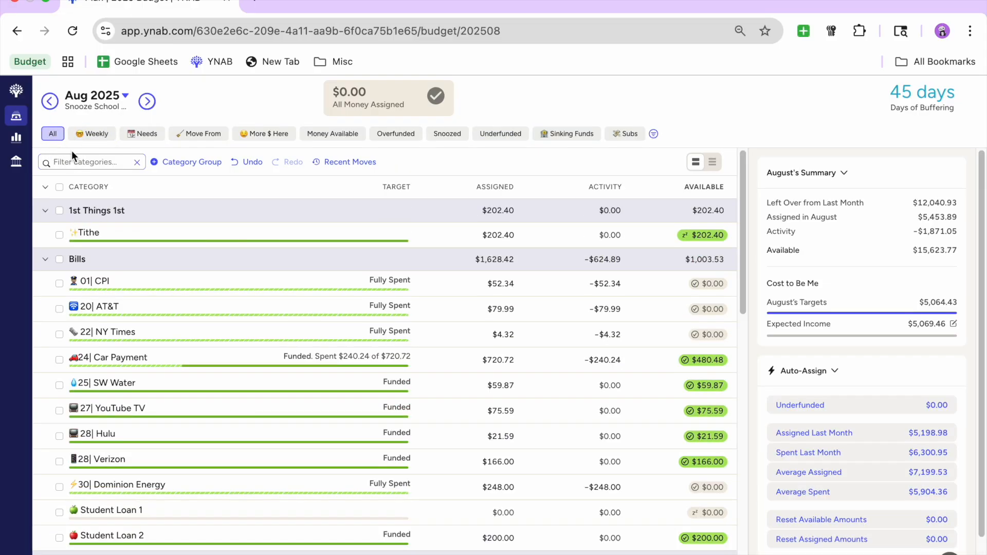